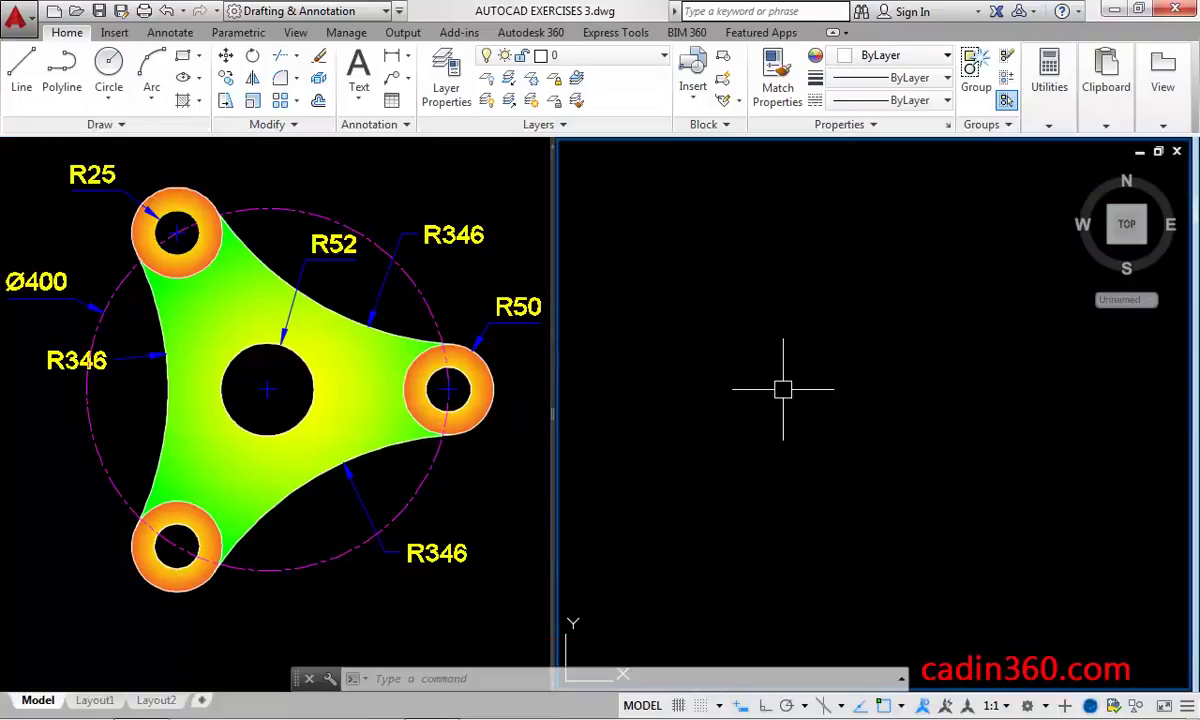
Step: Draw a radius-52 circle at a picked centre point in the right-hand drawing area
{"action": "type", "text": "C"}
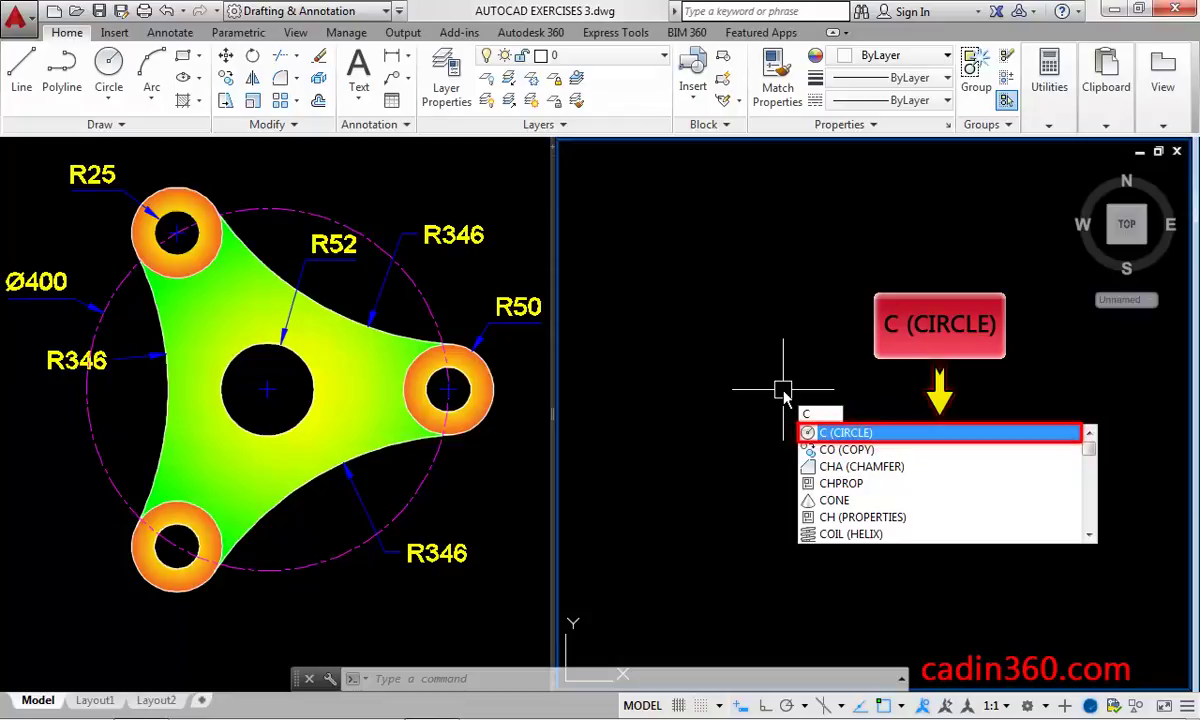
{"action": "key", "text": "Return"}
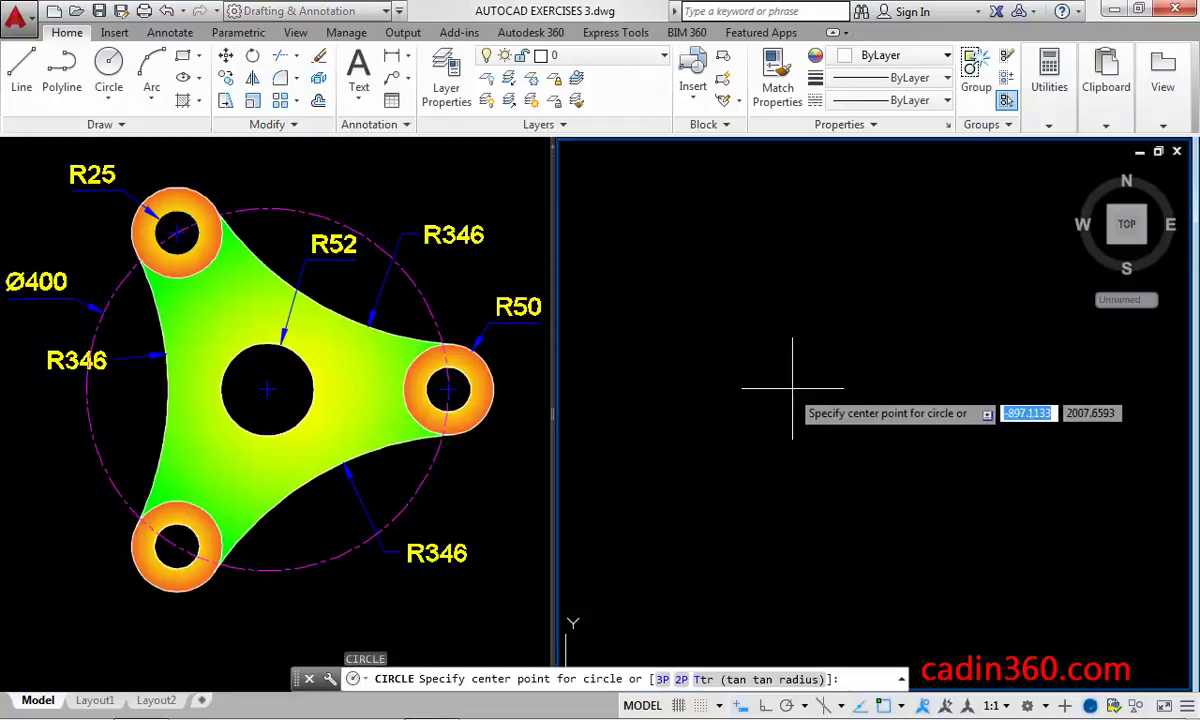
{"action": "left_click", "coordinate": [865, 395]}
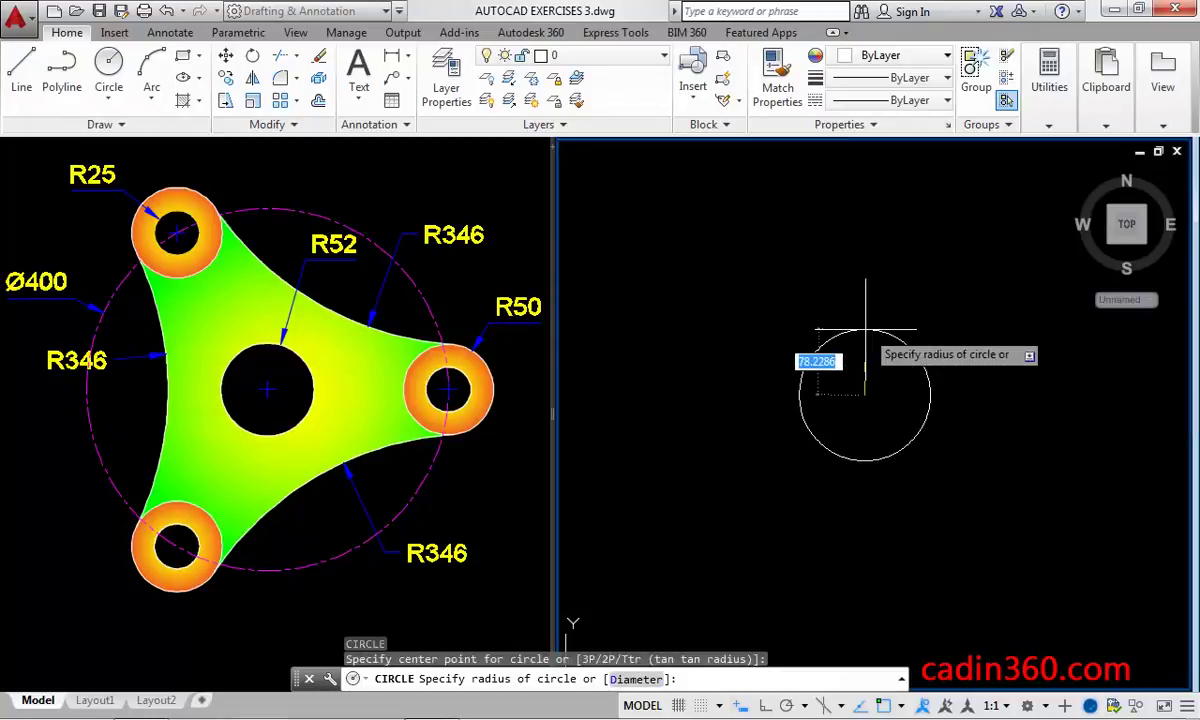
{"action": "type", "text": "52"}
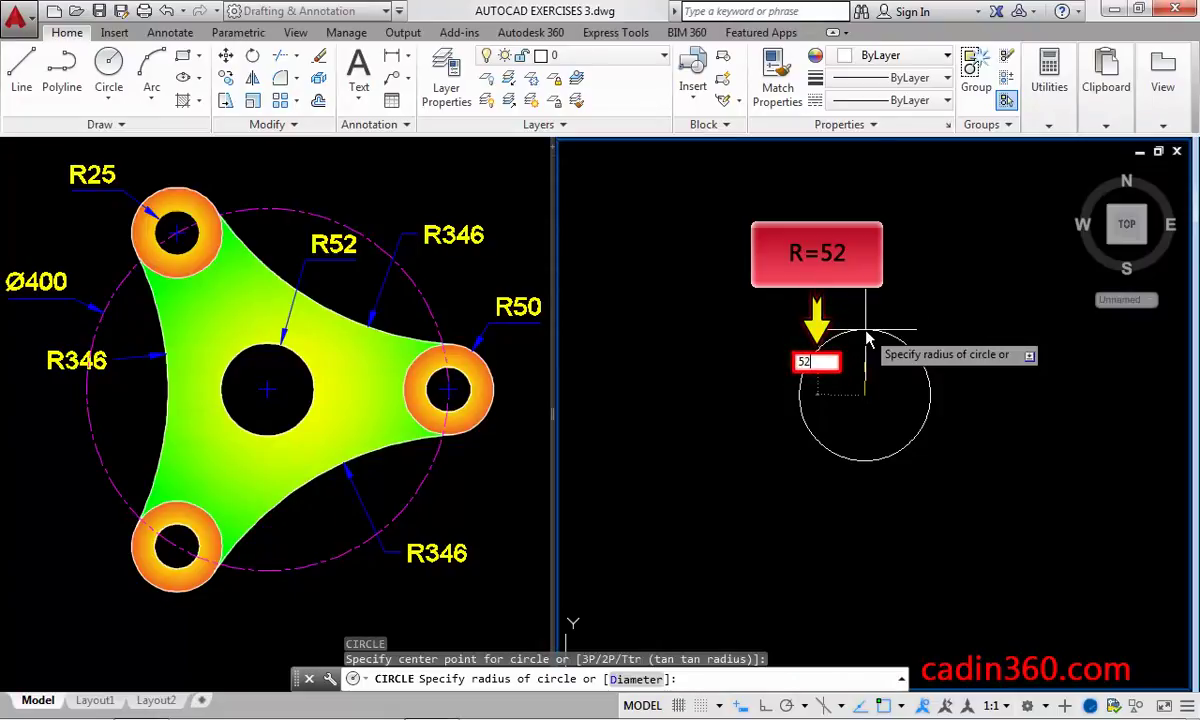
{"action": "key", "text": "Return"}
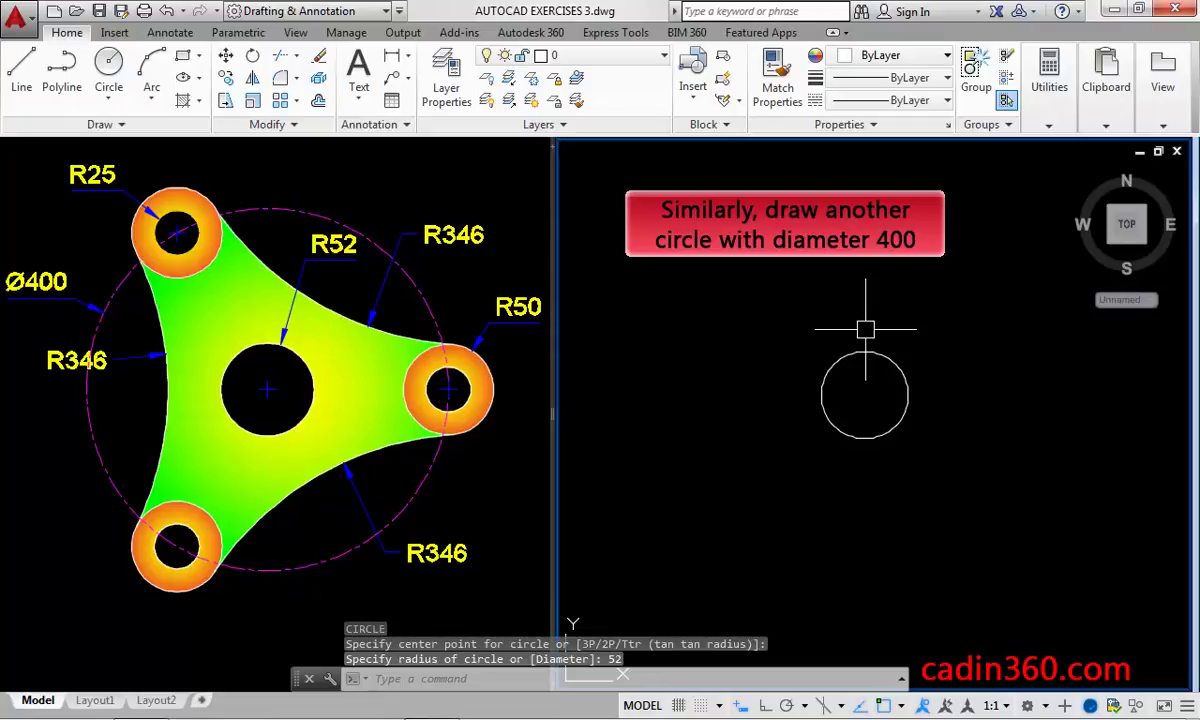
{"action": "type", "text": "c"}
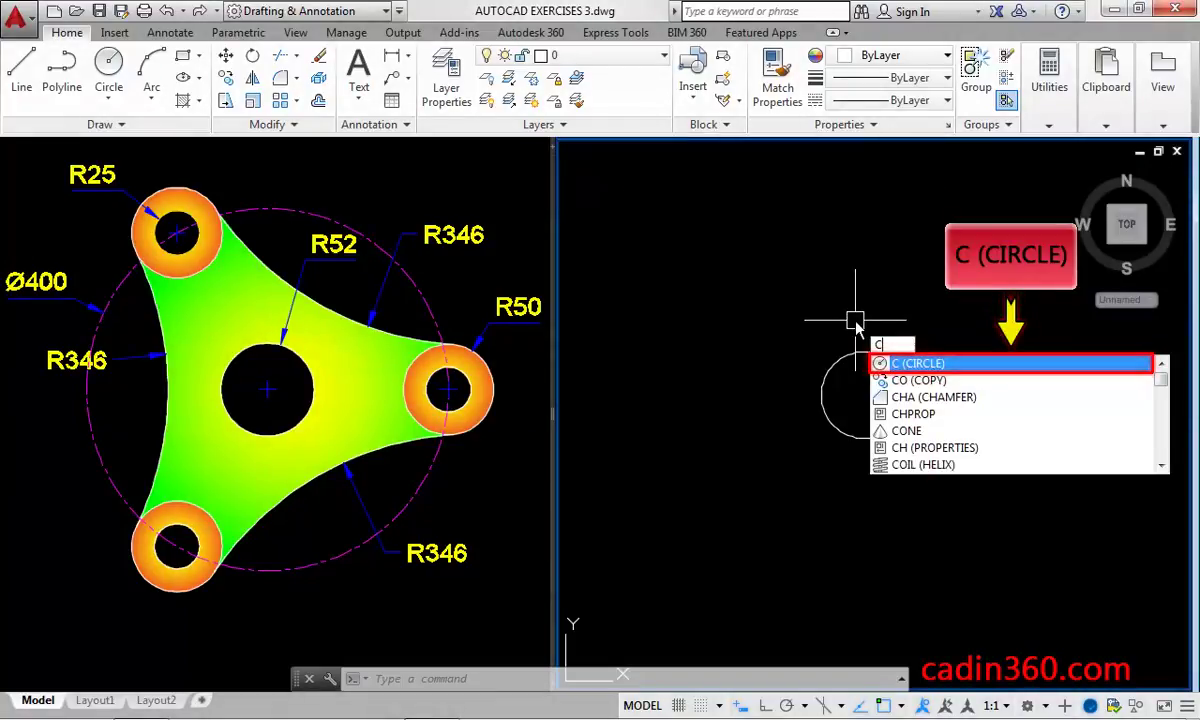
Step: Draw a diameter-400 circle concentric with the R52 circle using the Diameter option
{"action": "key", "text": "Return"}
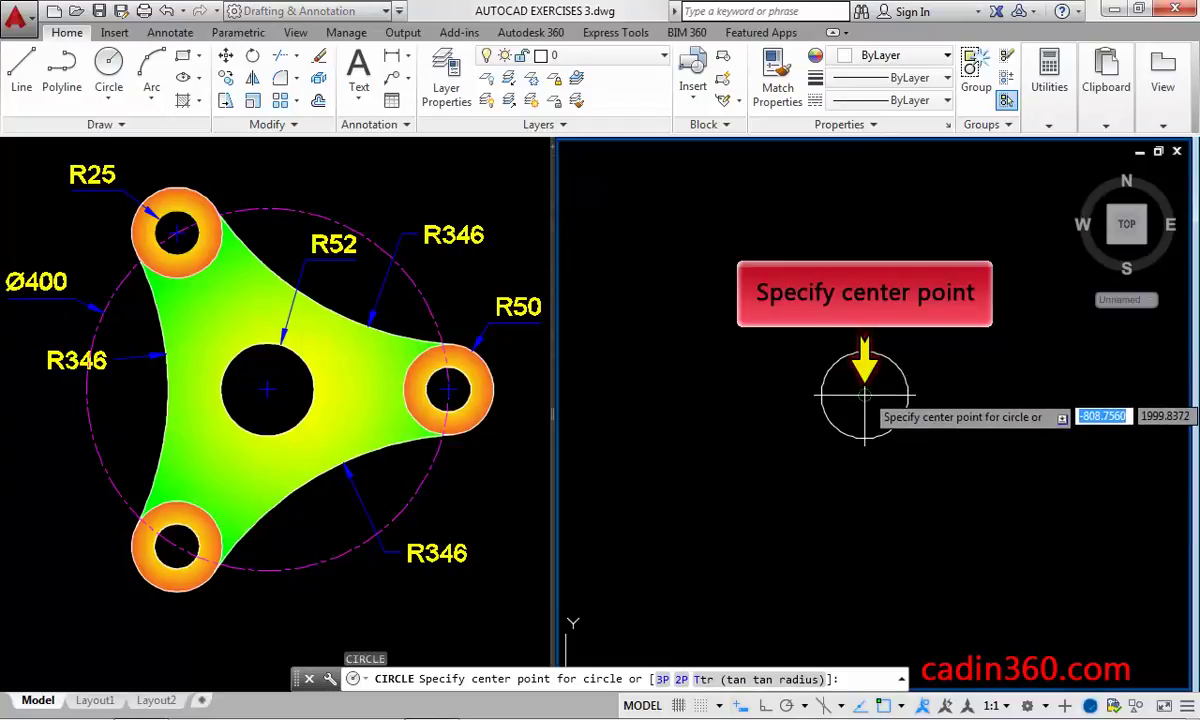
{"action": "left_click", "coordinate": [864, 395]}
{"action": "type", "text": "D"}
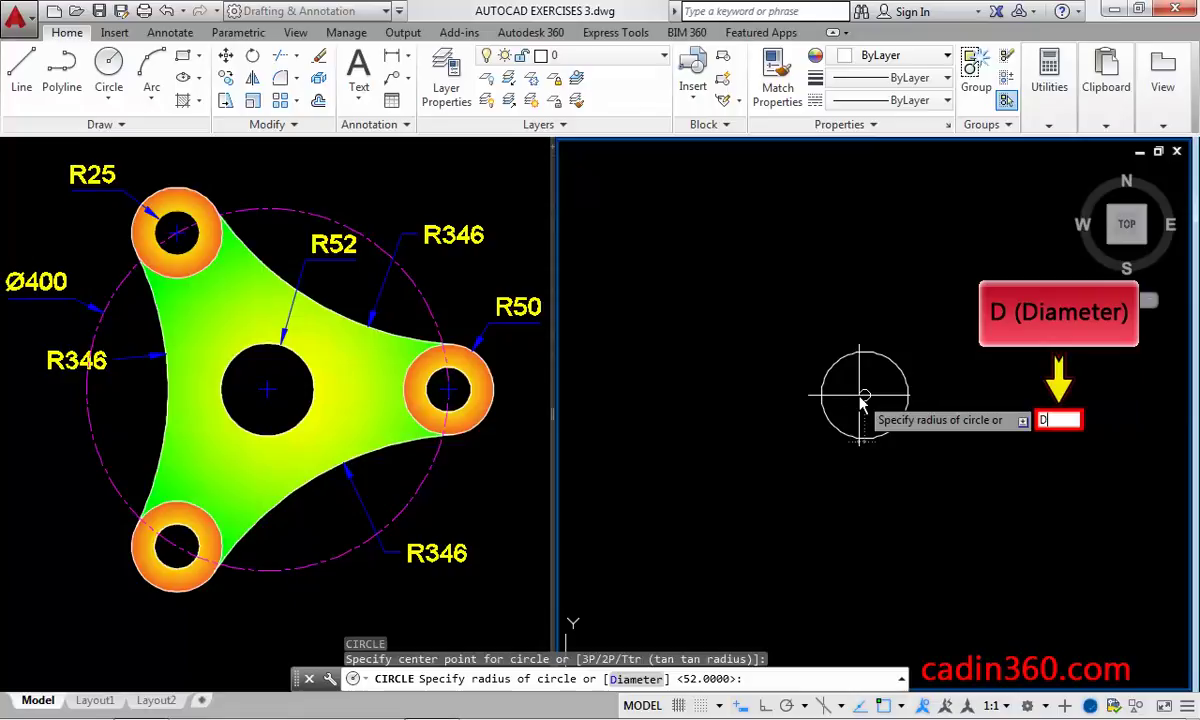
{"action": "key", "text": "Return"}
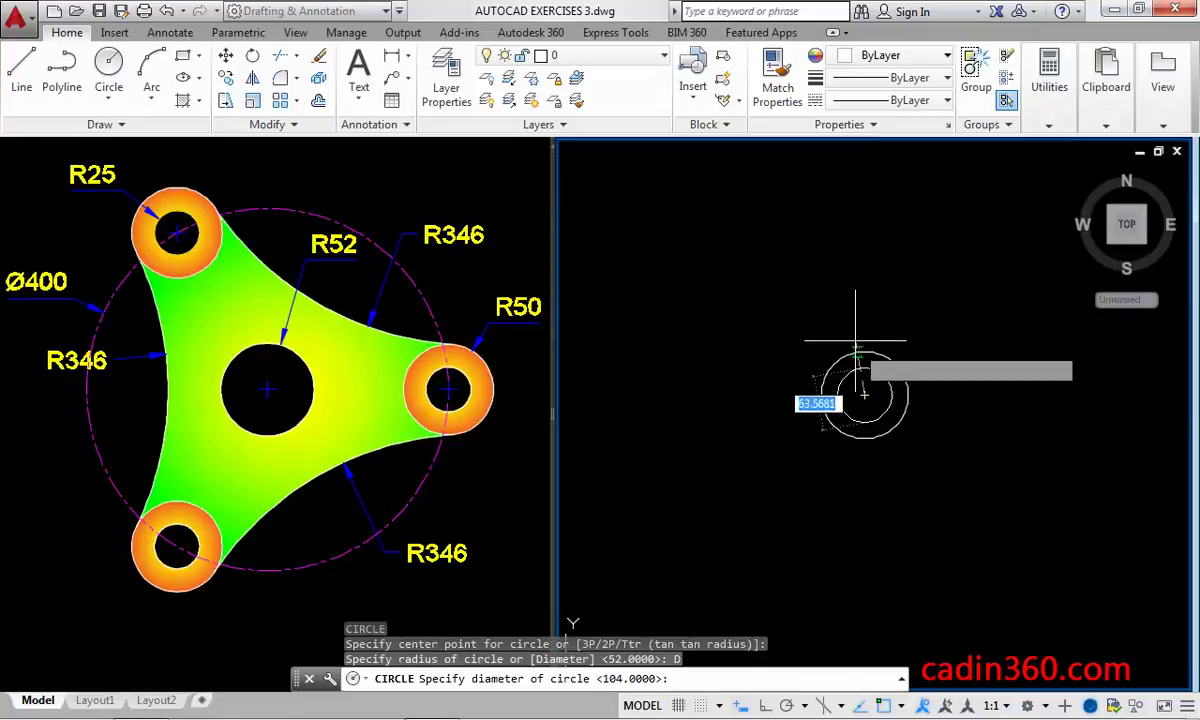
{"action": "type", "text": "400"}
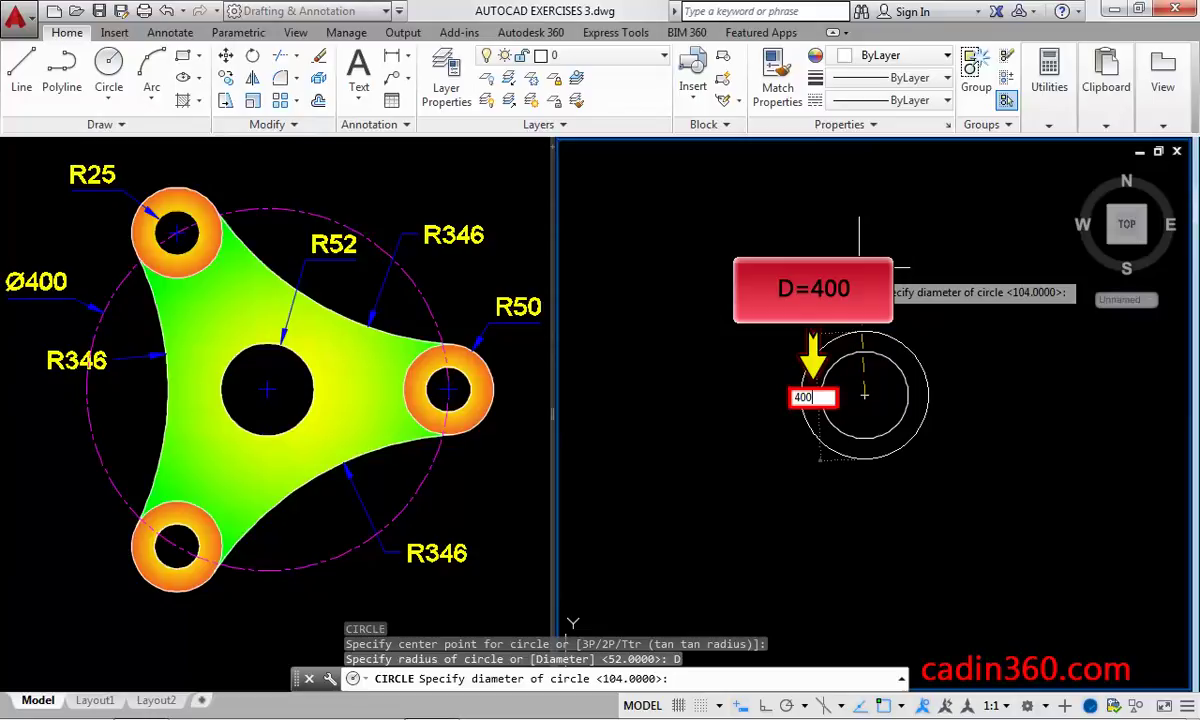
{"action": "key", "text": "Return"}
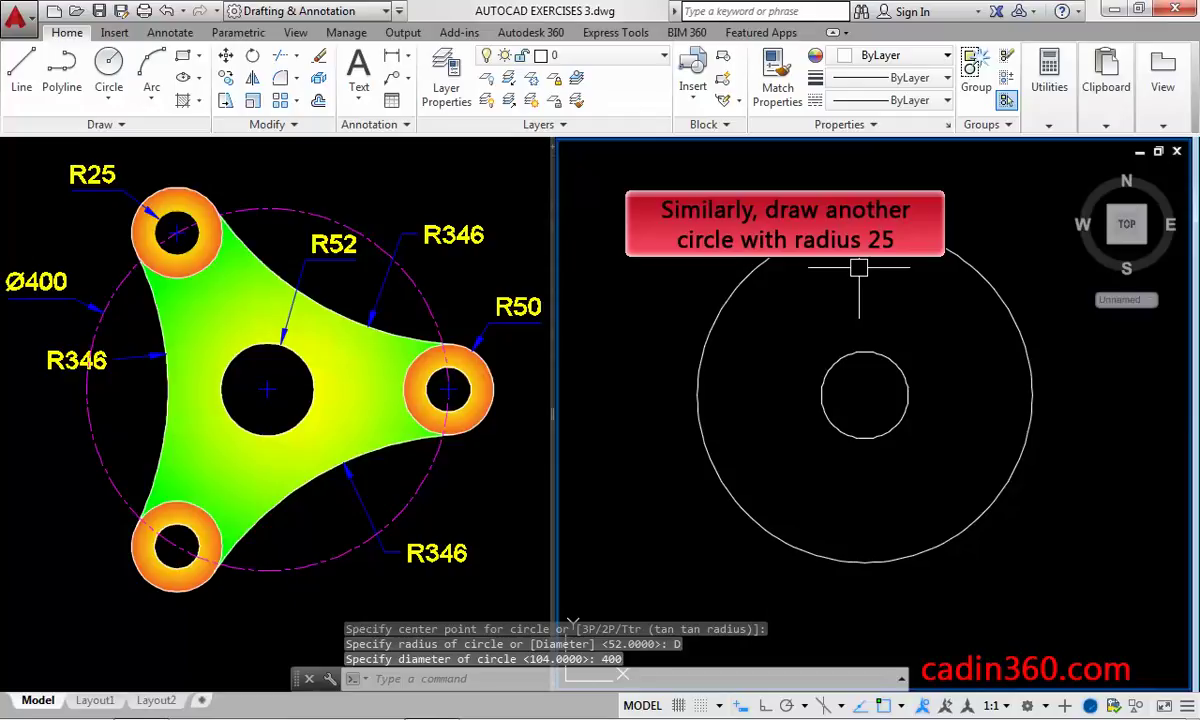
Step: Draw concentric R25 and R50 circles centred on the Ø400 circle's right quadrant
{"action": "type", "text": "c"}
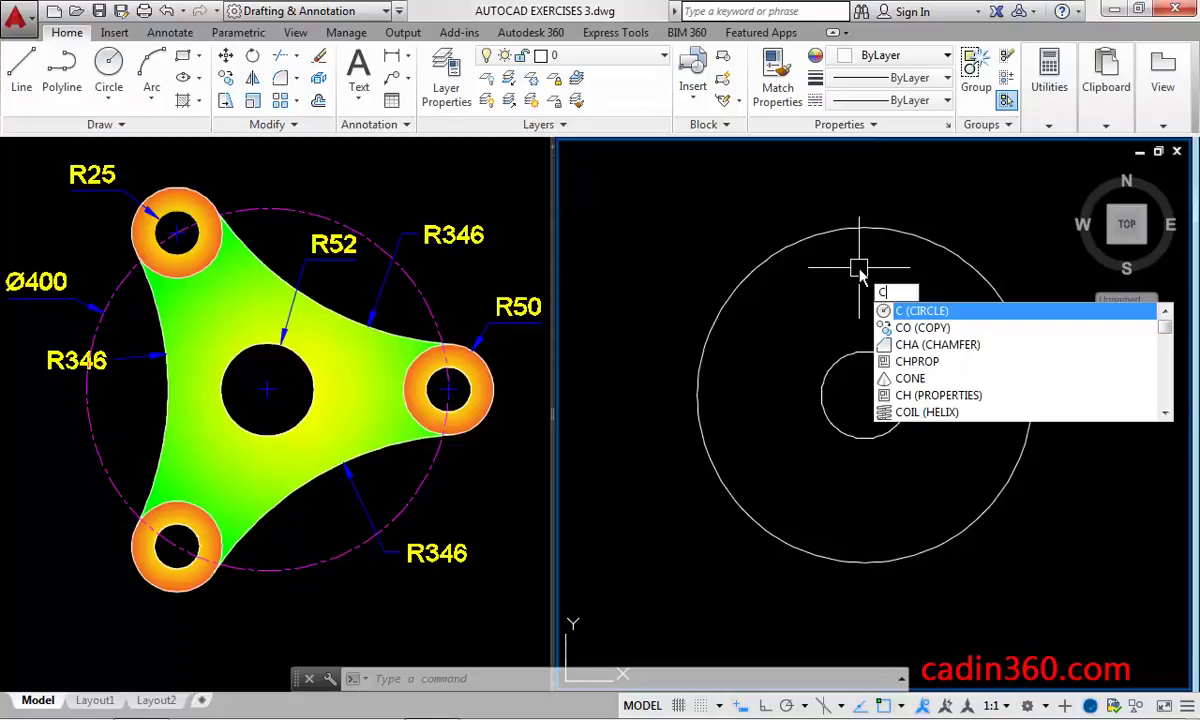
{"action": "key", "text": "Return"}
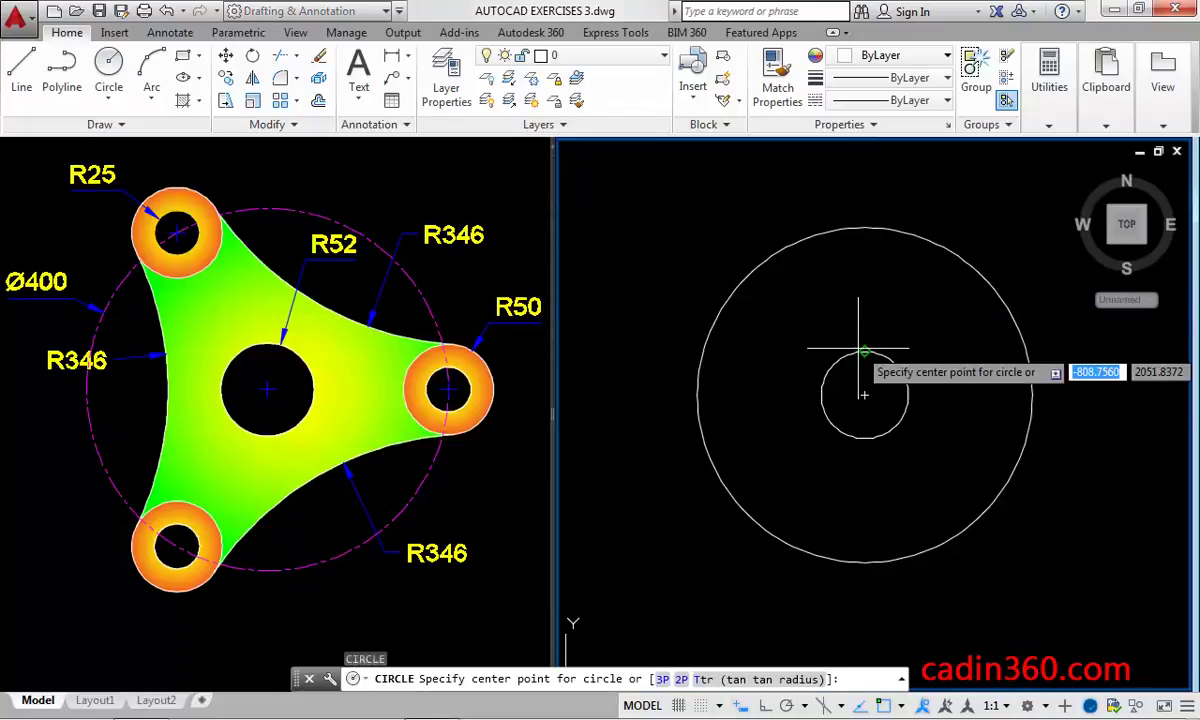
{"action": "left_click", "coordinate": [1031, 396]}
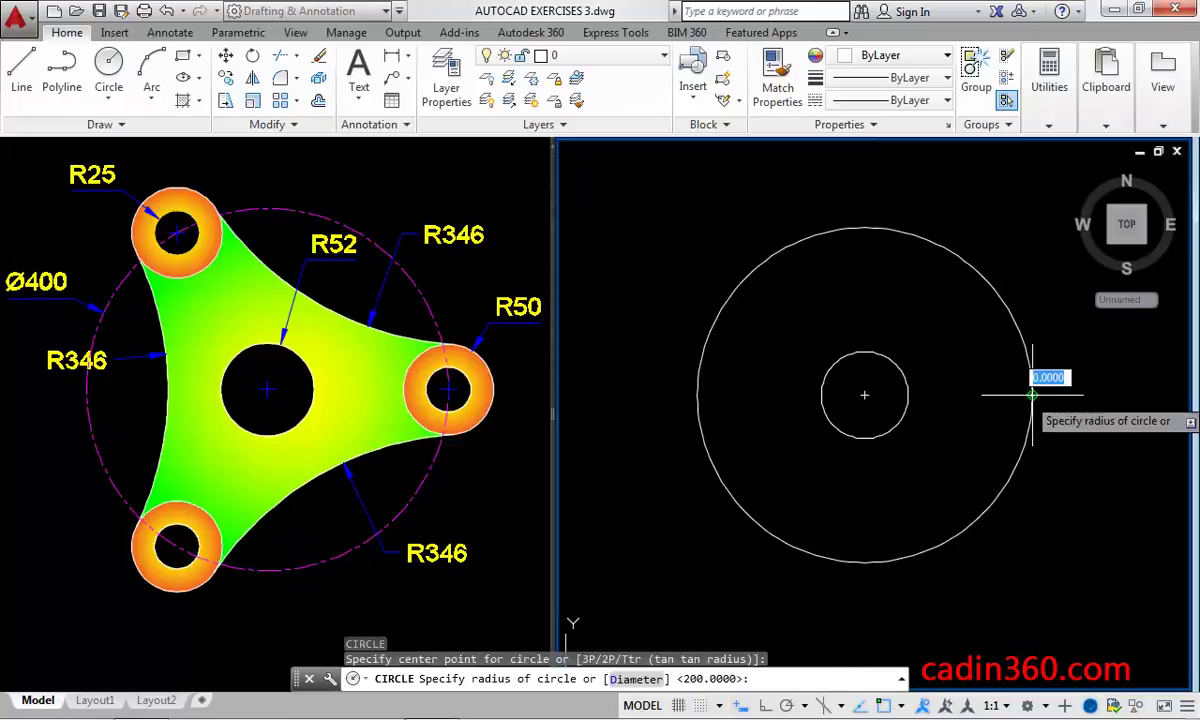
{"action": "type", "text": "25"}
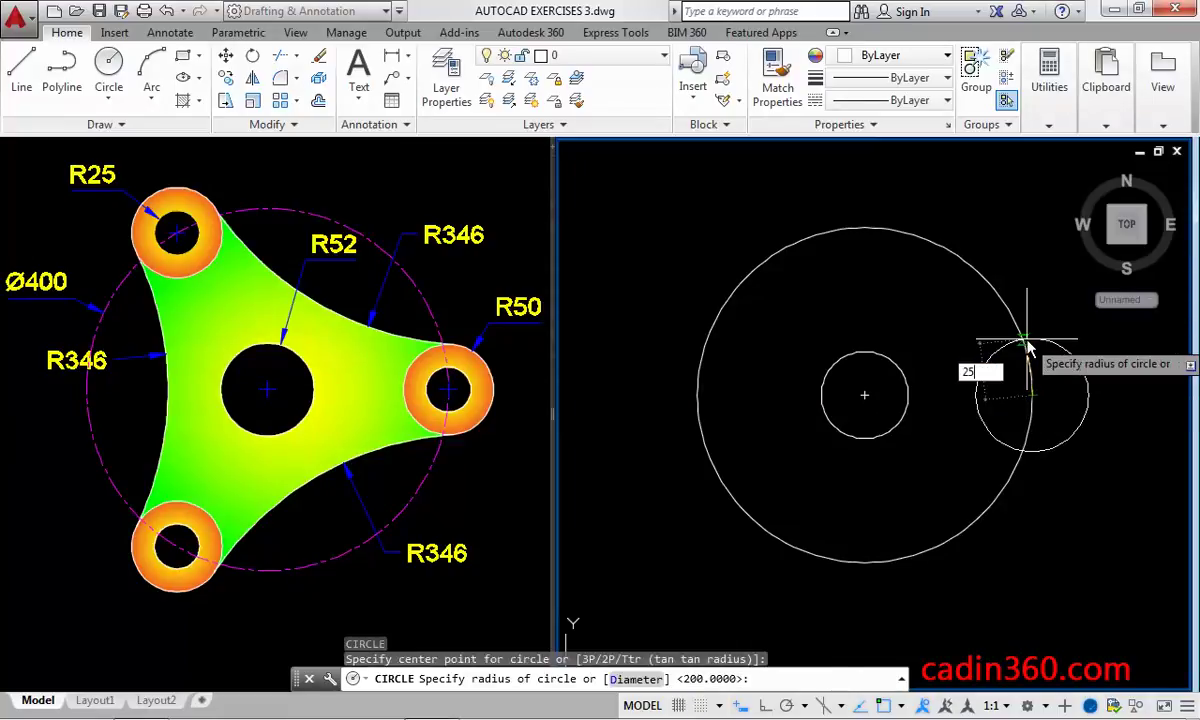
{"action": "key", "text": "Return"}
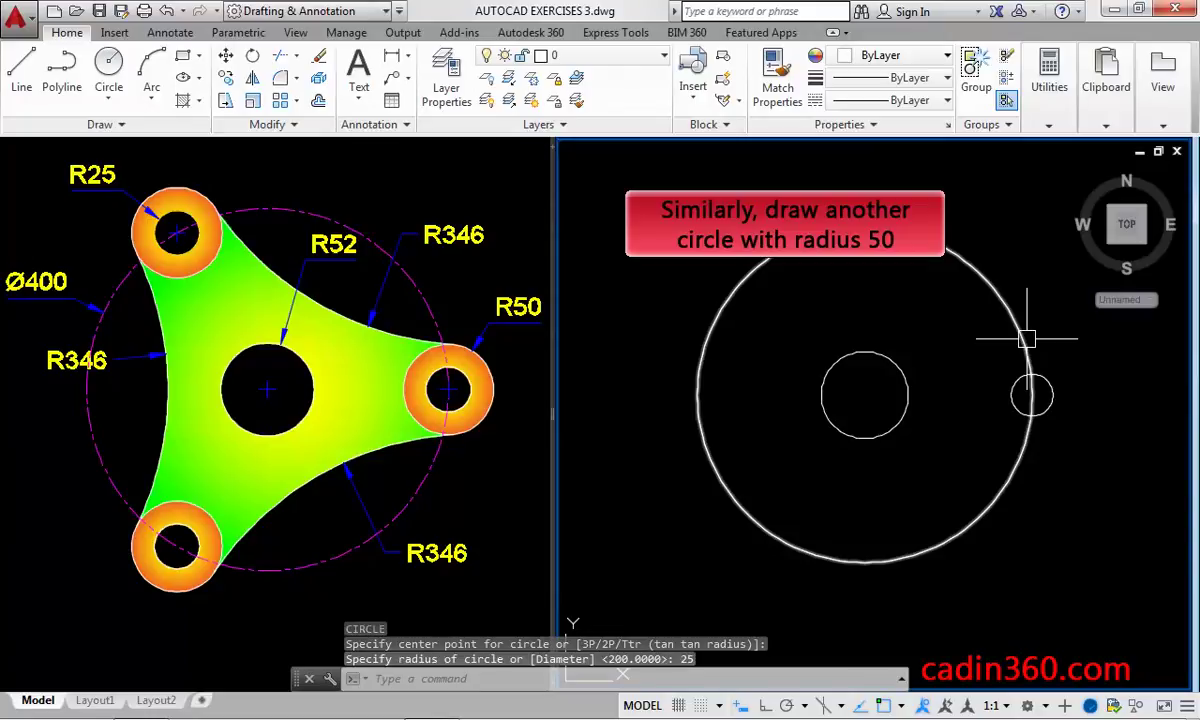
{"action": "key", "text": "Return"}
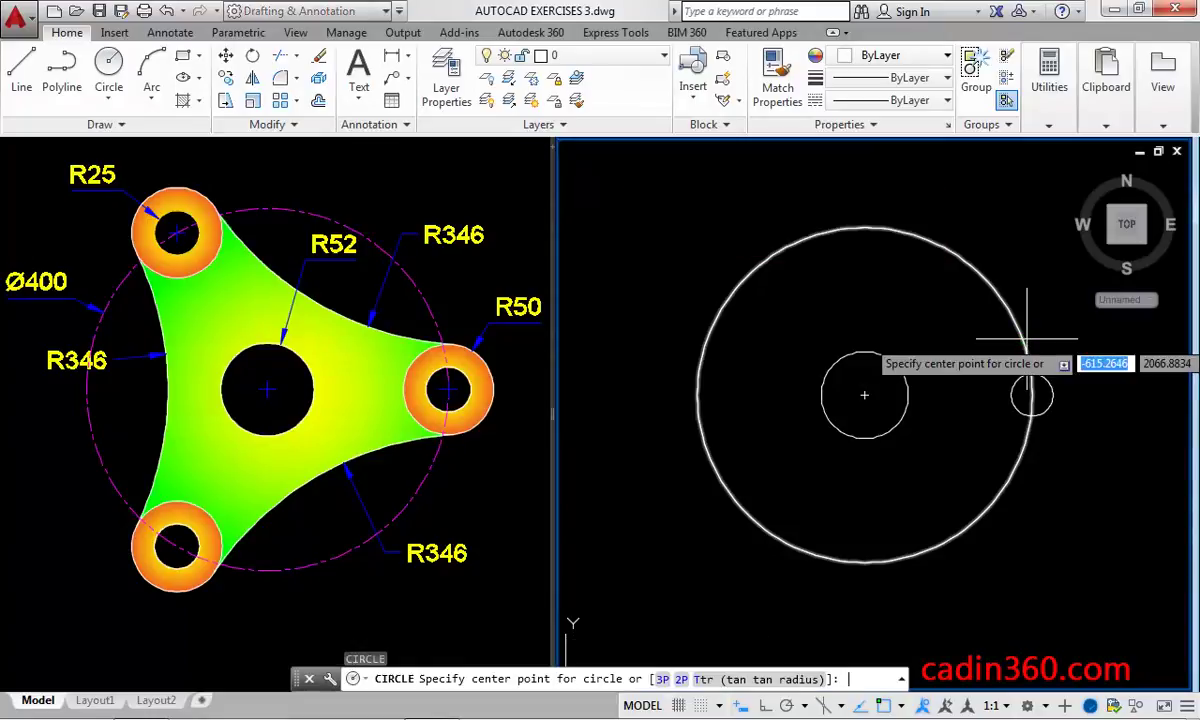
{"action": "left_click", "coordinate": [1032, 395]}
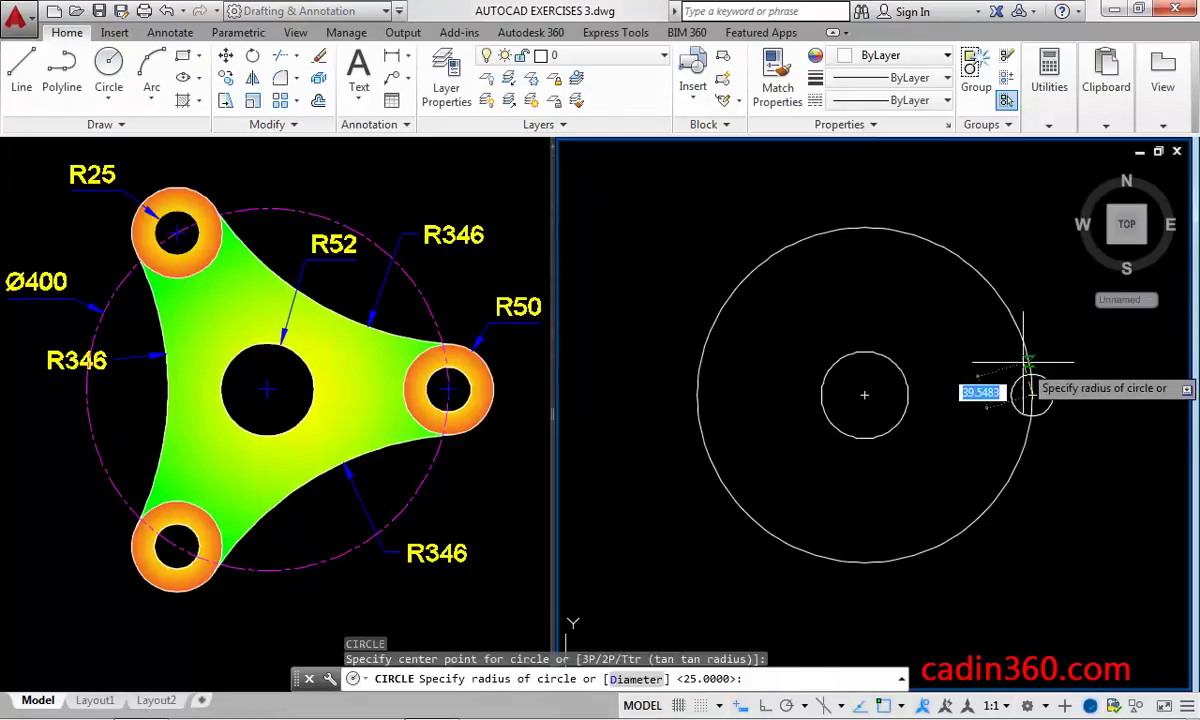
{"action": "type", "text": "50"}
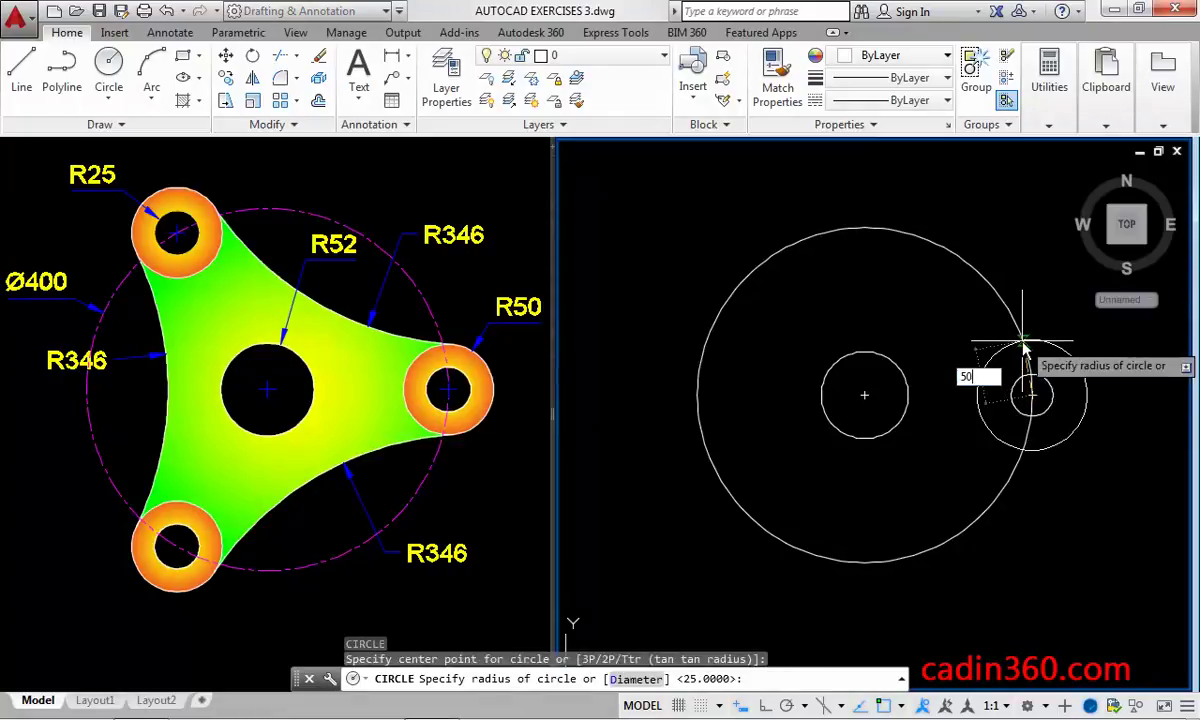
{"action": "key", "text": "Return"}
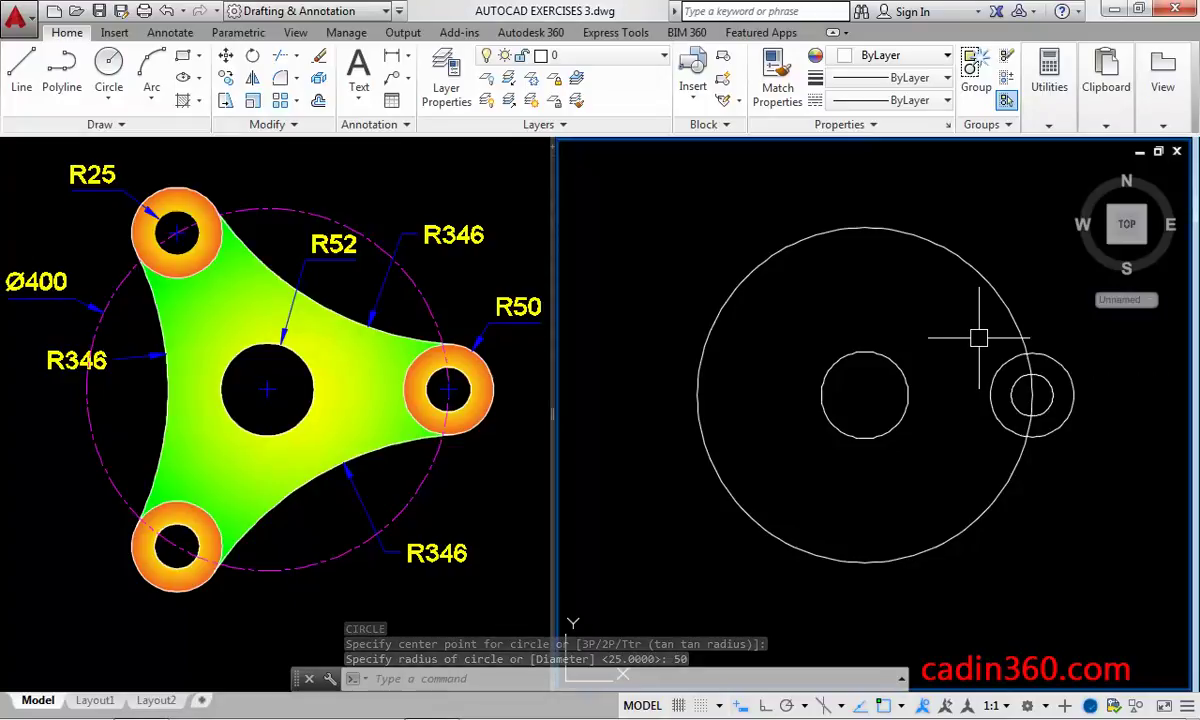
{"action": "type", "text": "AR"}
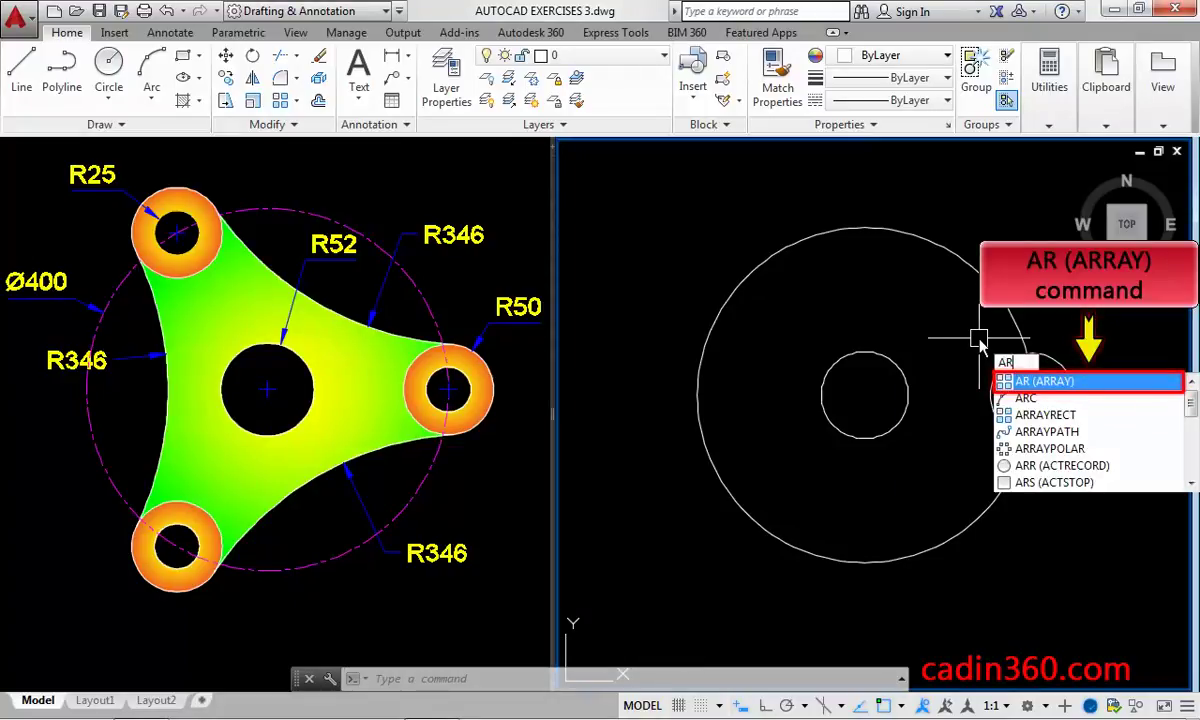
Step: Polar-array the R25/R50 lobe circles about the centre circle with 3 items
{"action": "key", "text": "Return"}
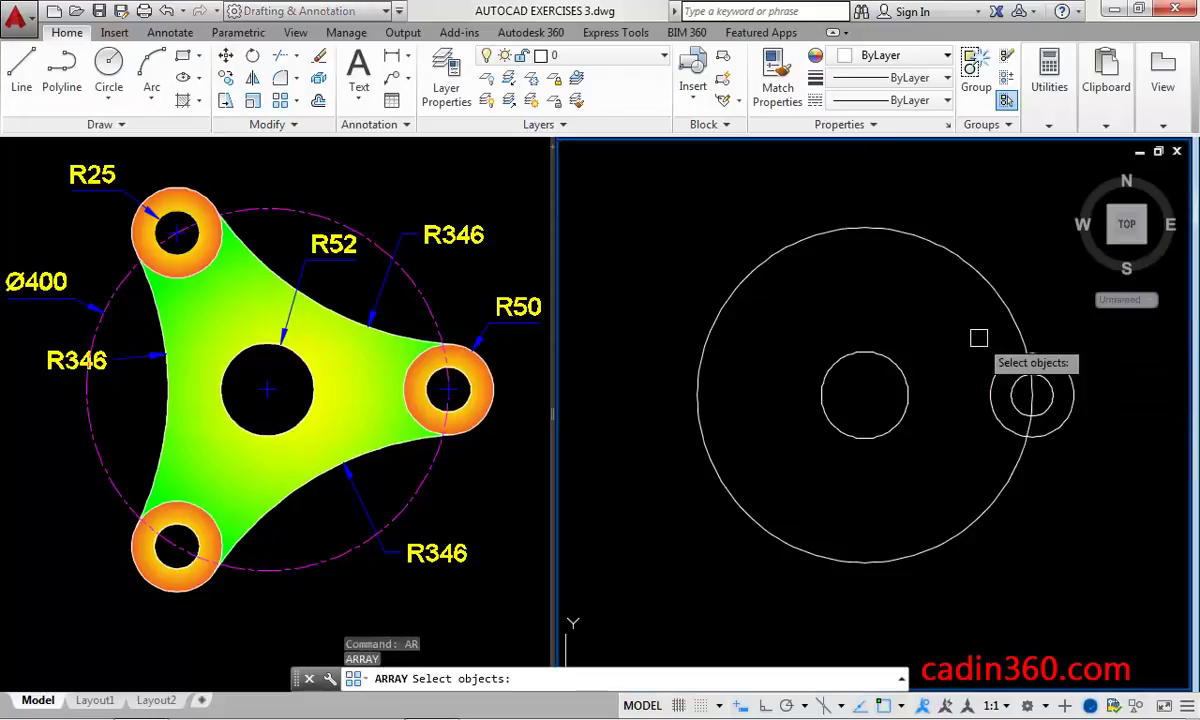
{"action": "left_click", "coordinate": [978, 338]}
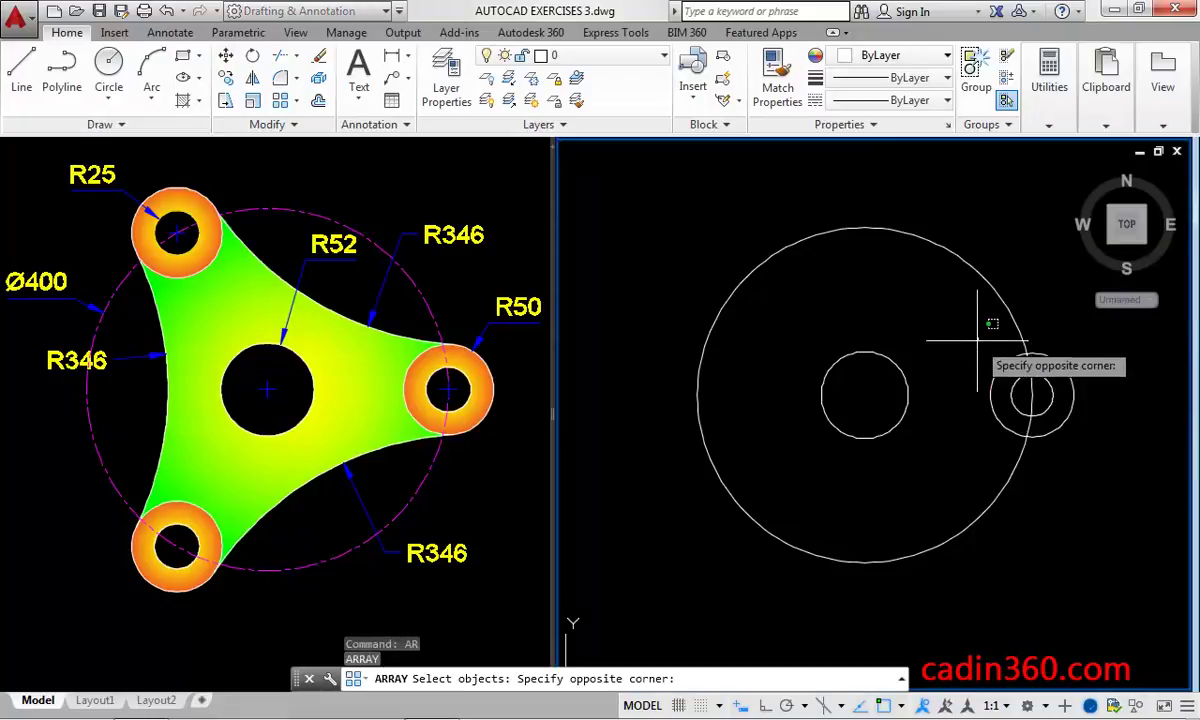
{"action": "left_click", "coordinate": [1092, 459]}
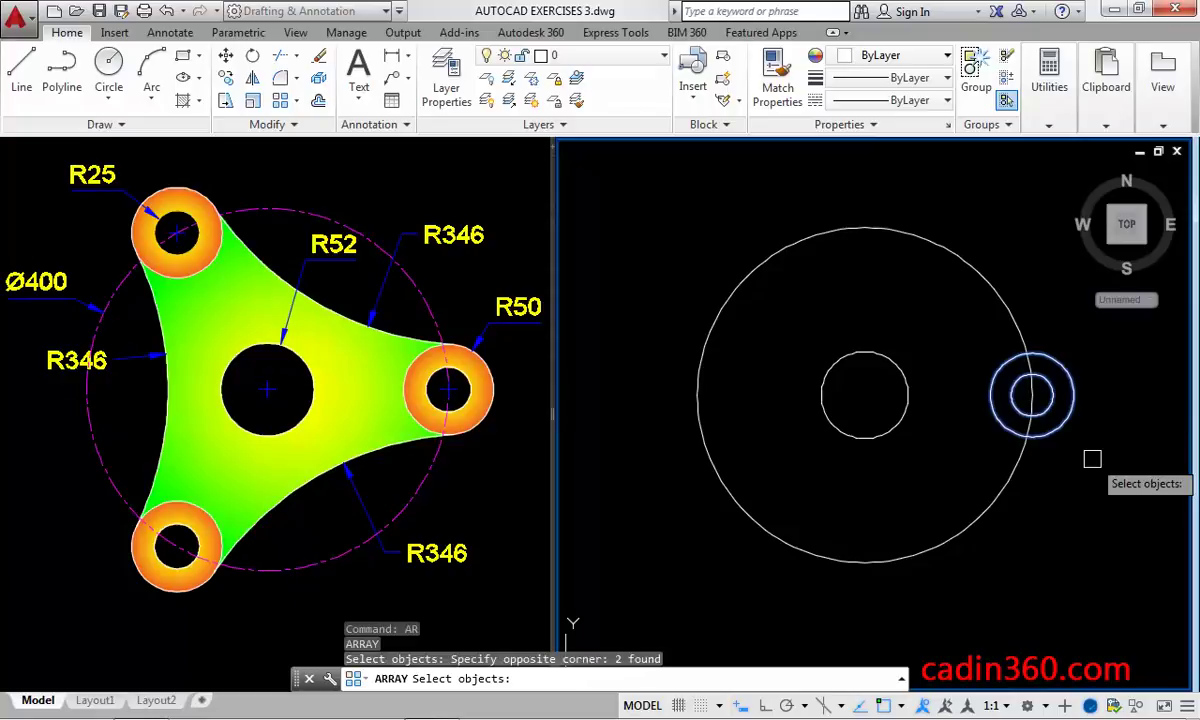
{"action": "key", "text": "Return"}
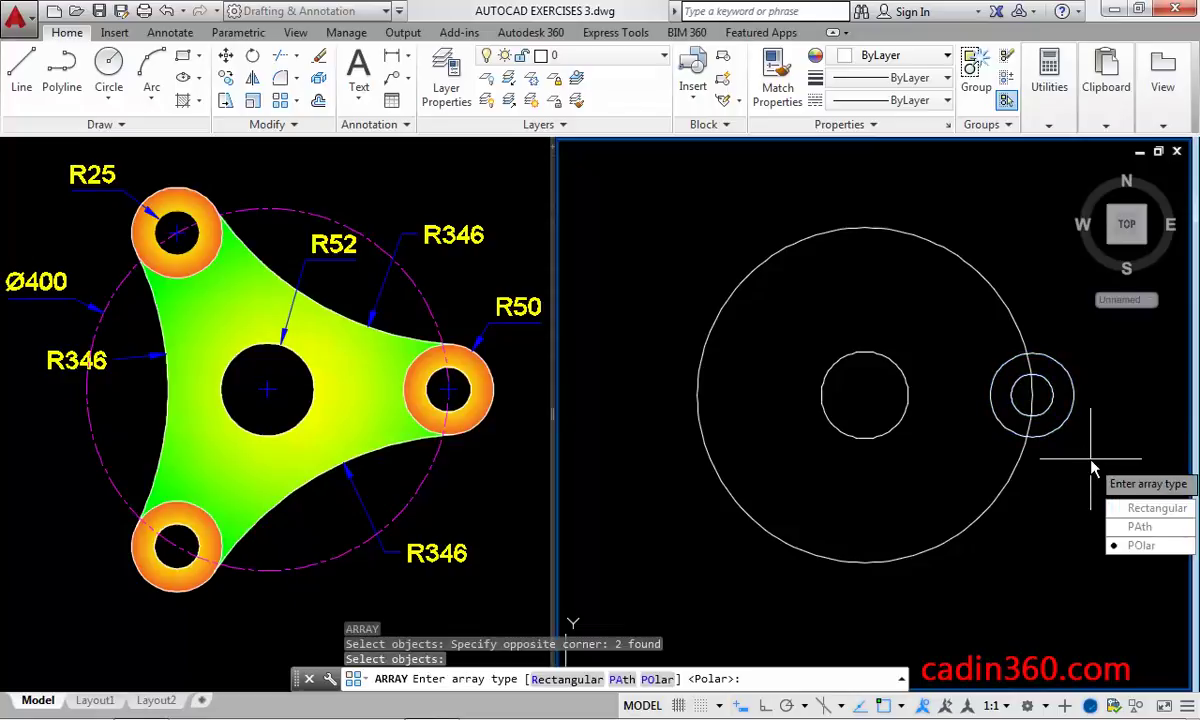
{"action": "left_click", "coordinate": [1135, 548]}
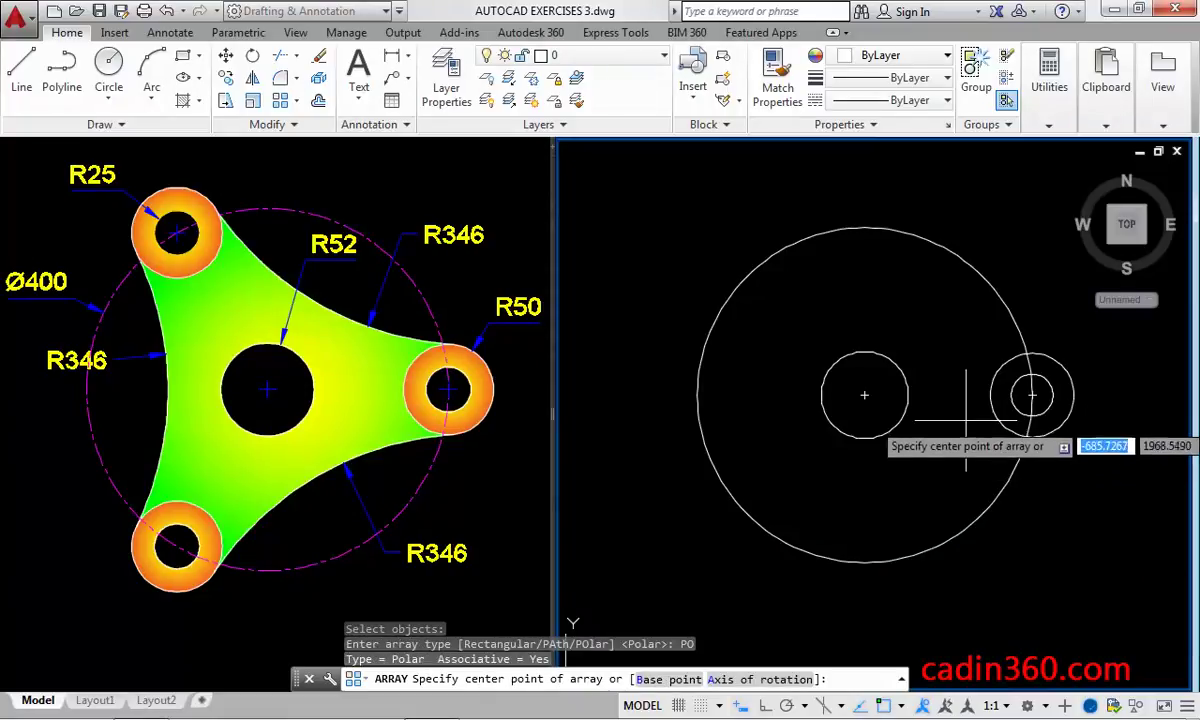
{"action": "left_click", "coordinate": [864, 395]}
{"action": "type", "text": "I"}
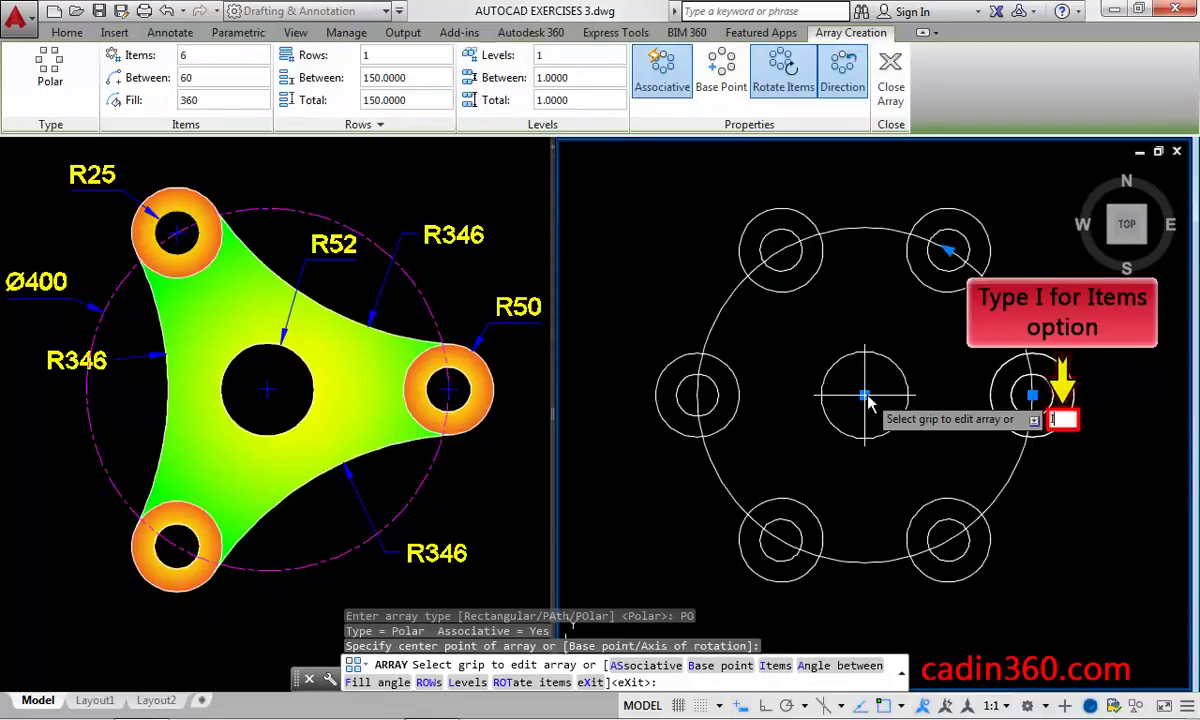
{"action": "key", "text": "Return"}
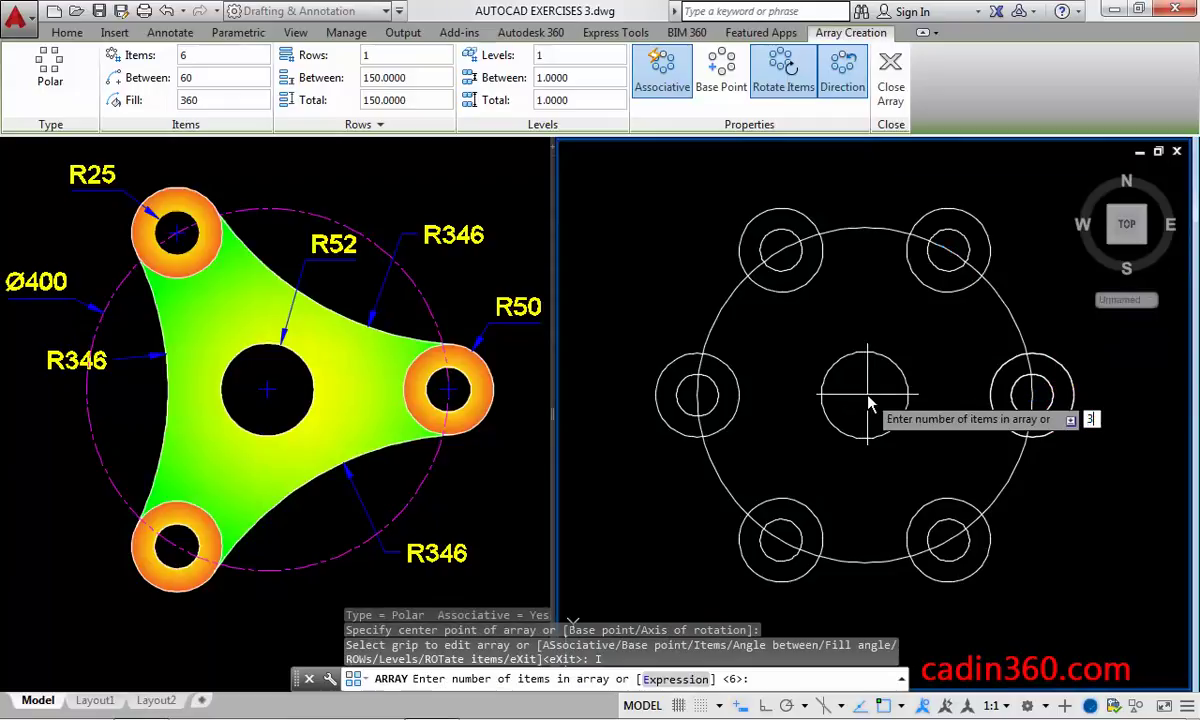
{"action": "type", "text": "3"}
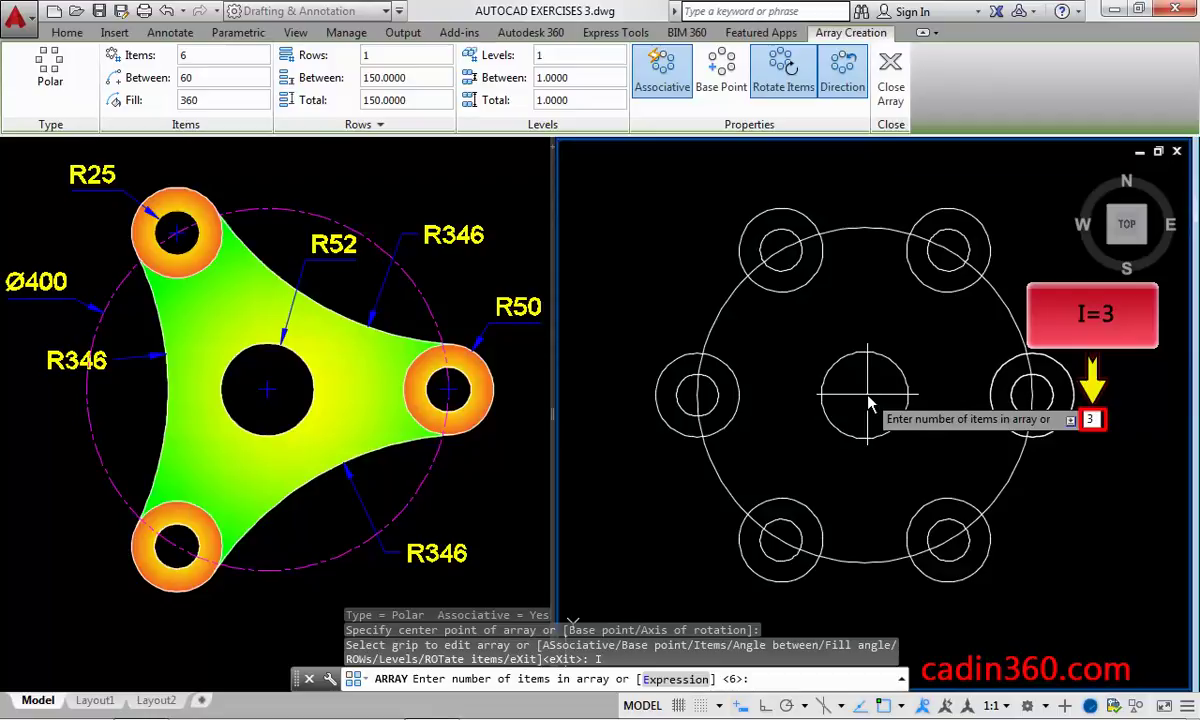
{"action": "key", "text": "Return"}
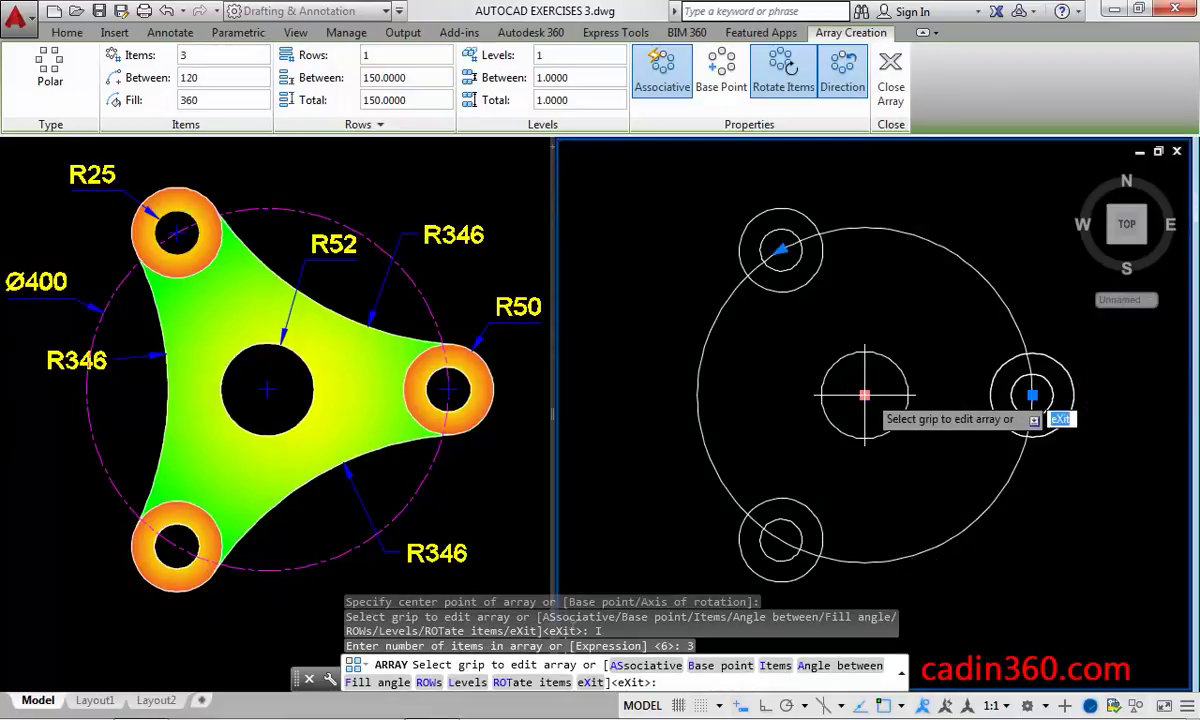
{"action": "key", "text": "Return"}
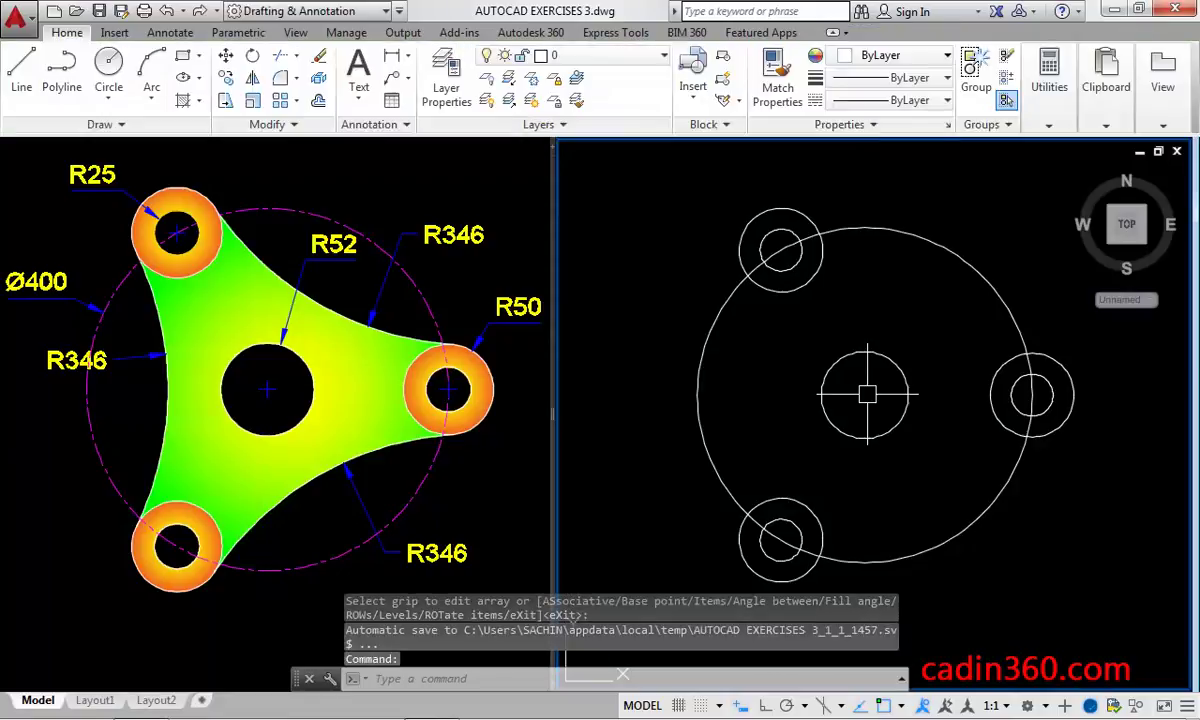
Step: Hide the large Ø400 circle using Isolate > Hide Objects
{"action": "left_click", "coordinate": [909, 237]}
{"action": "right_click", "coordinate": [909, 237]}
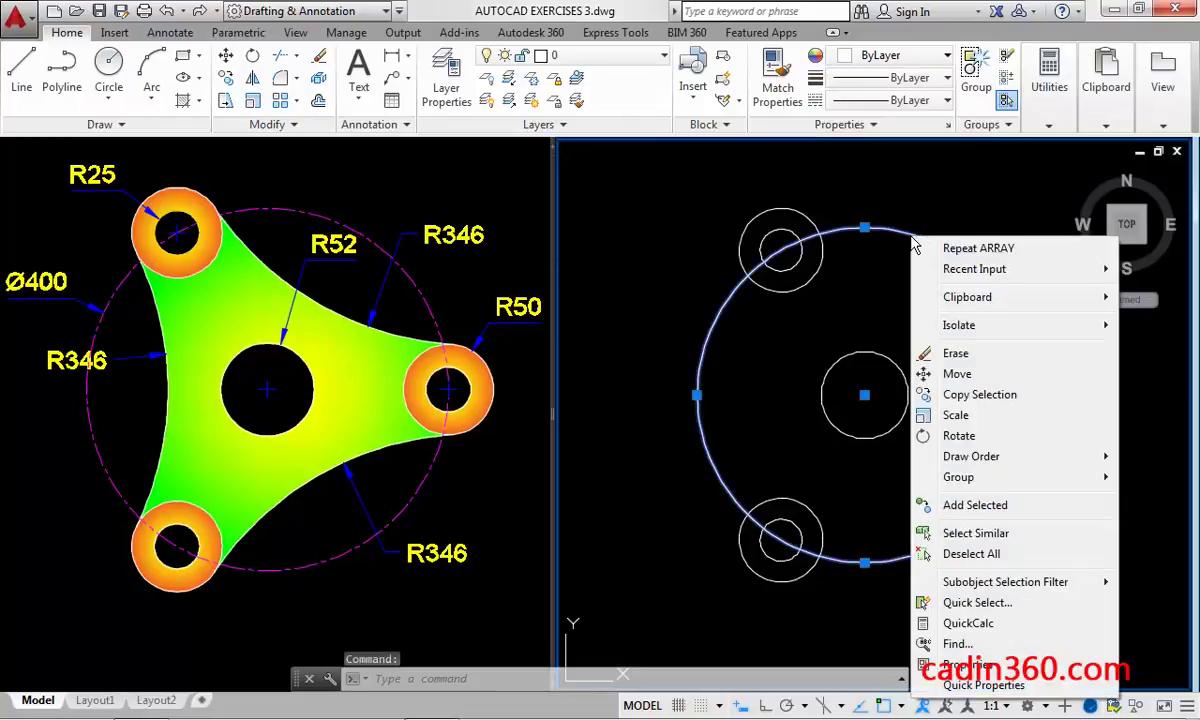
{"action": "mouse_move", "coordinate": [962, 337]}
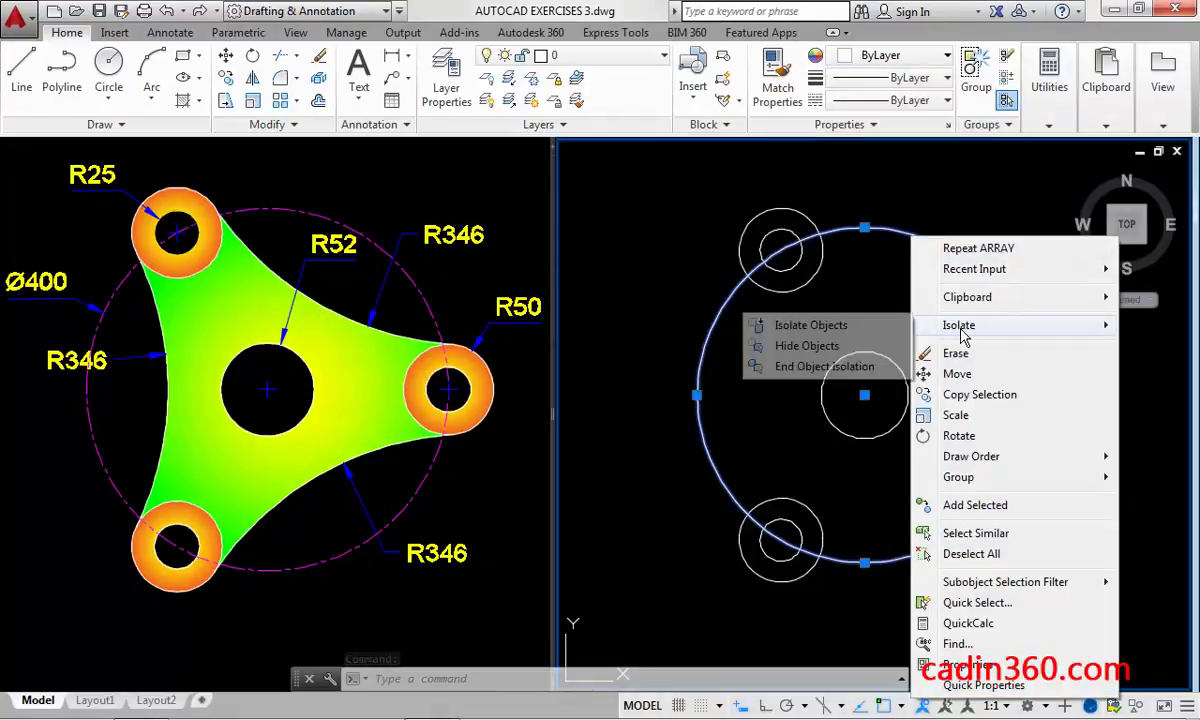
{"action": "left_click", "coordinate": [857, 346]}
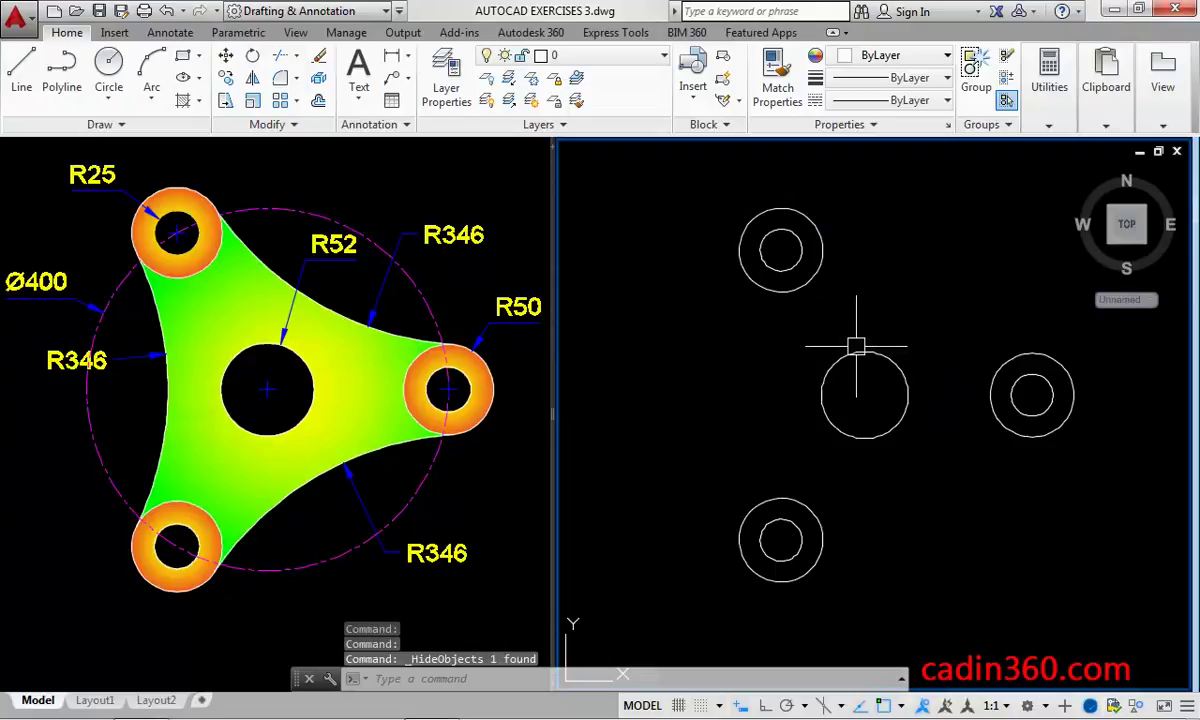
Step: Run EXPLODE (X) and select the three-lobe array
{"action": "type", "text": "x"}
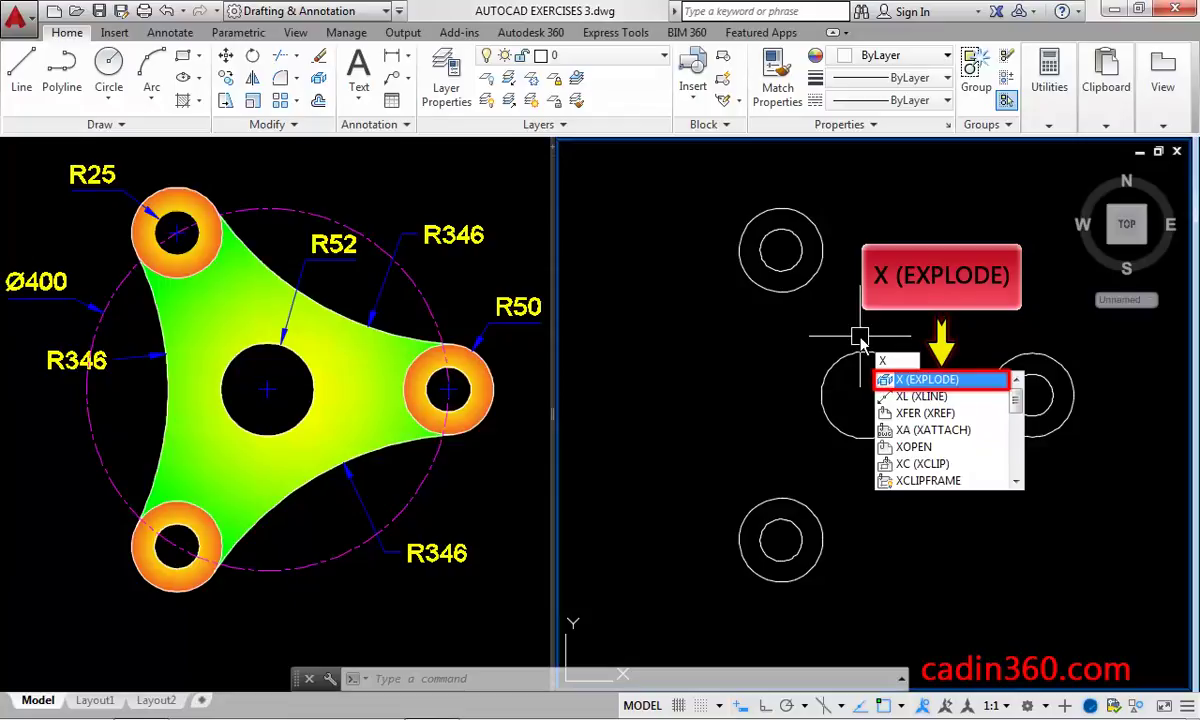
{"action": "key", "text": "Return"}
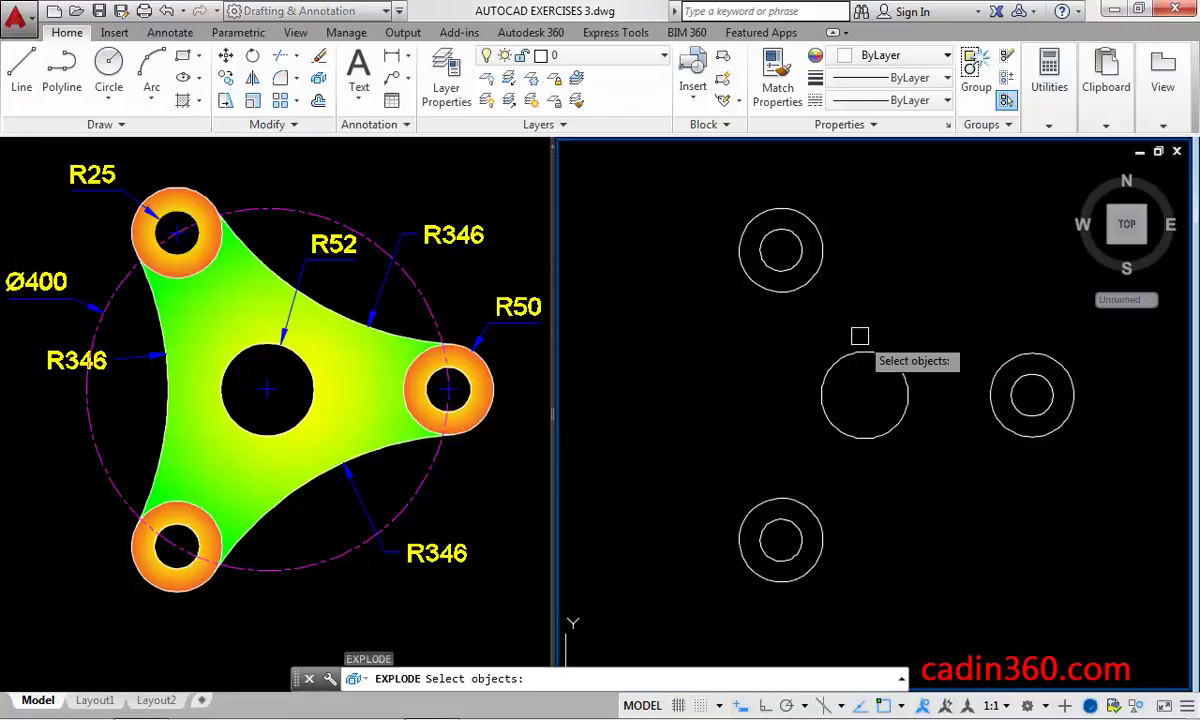
{"action": "left_click", "coordinate": [821, 275]}
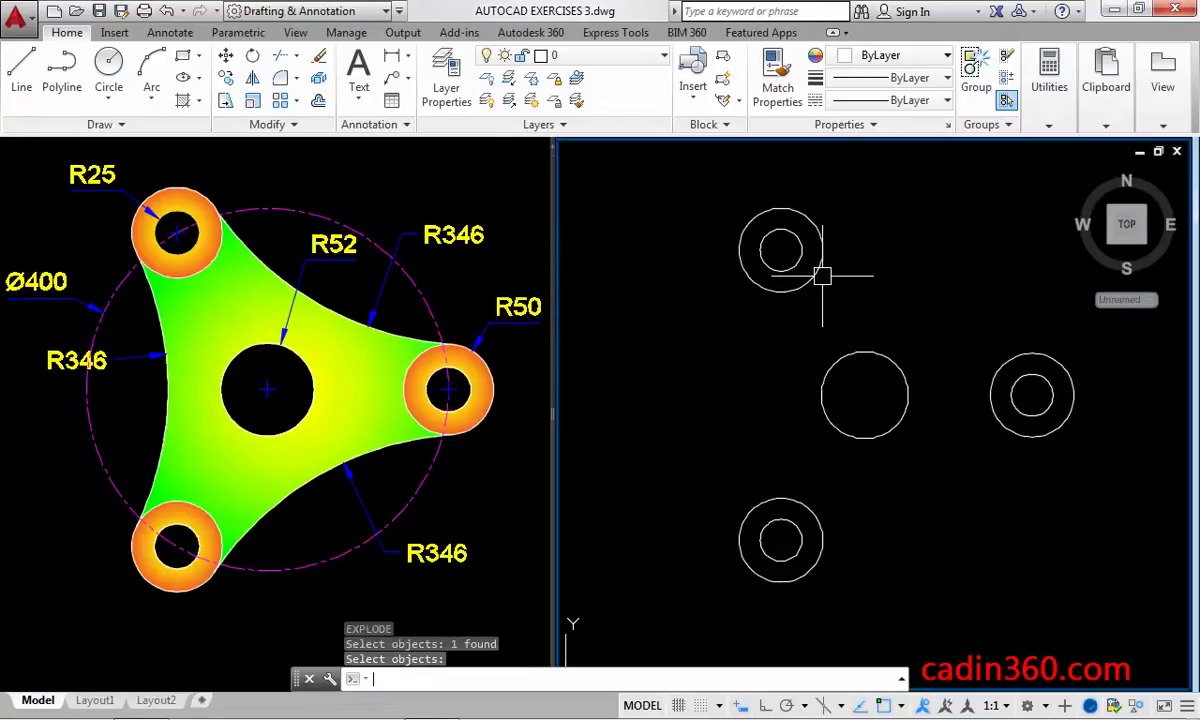
{"action": "type", "text": "F"}
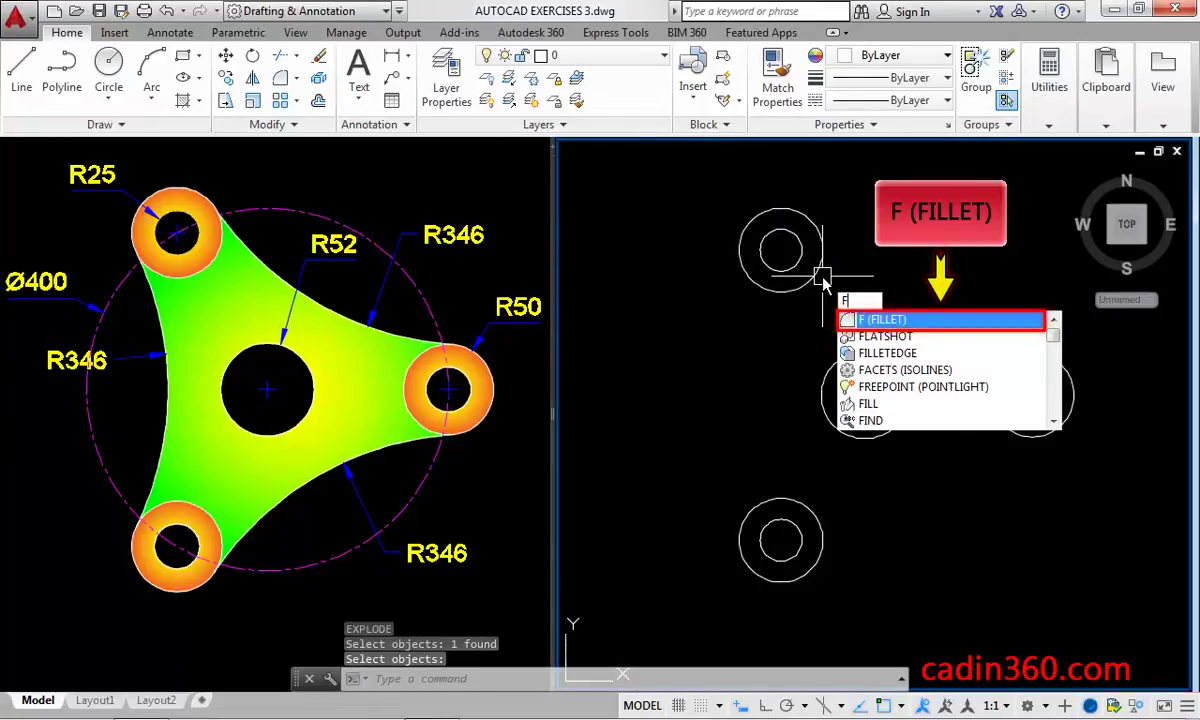
Step: Start FILLET and set its radius to 346
{"action": "key", "text": "Return"}
{"action": "type", "text": "R"}
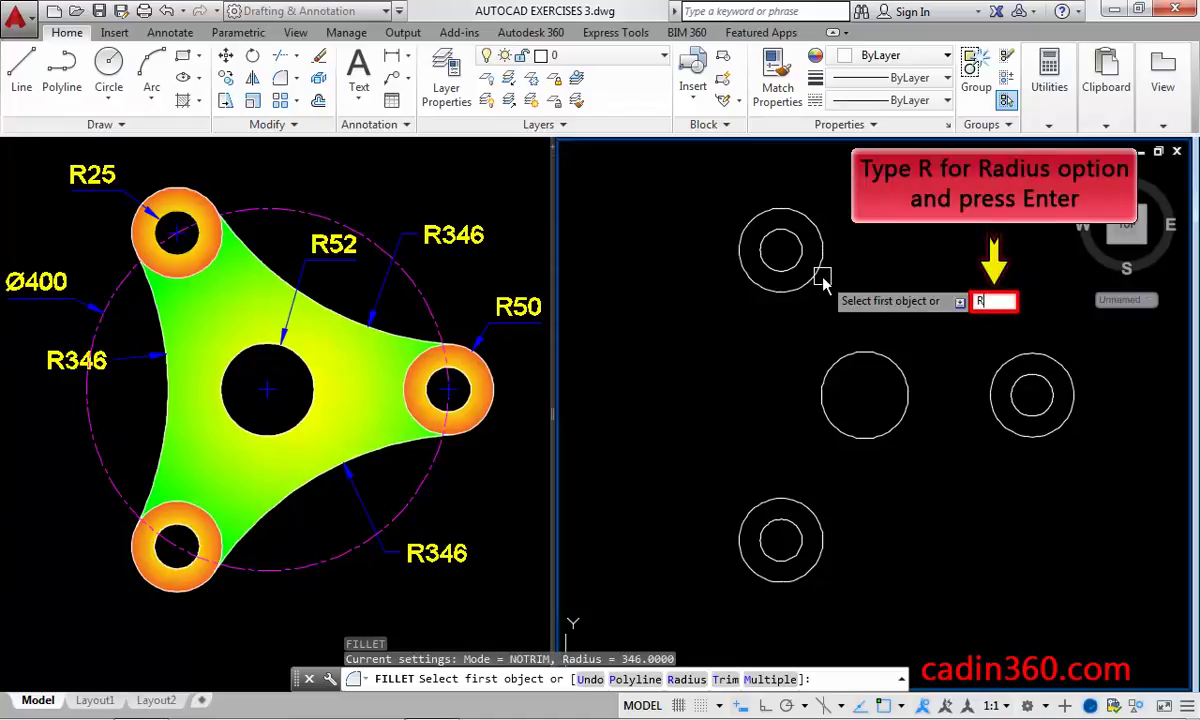
{"action": "key", "text": "Return"}
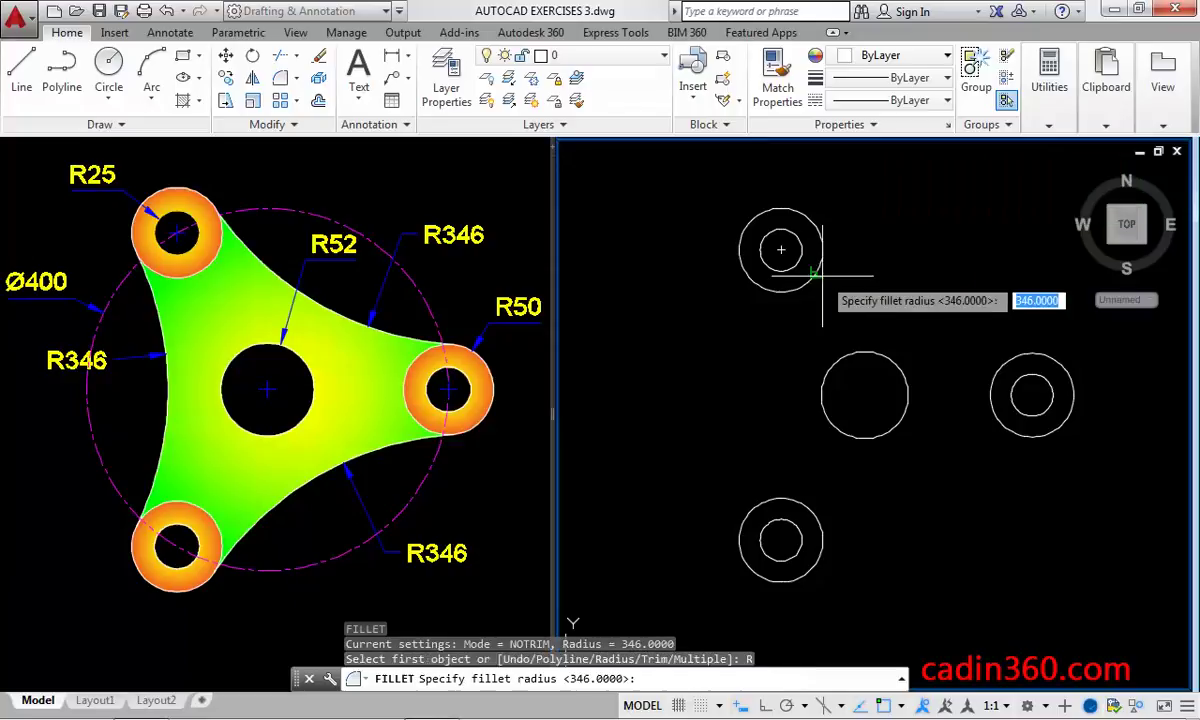
{"action": "type", "text": "346"}
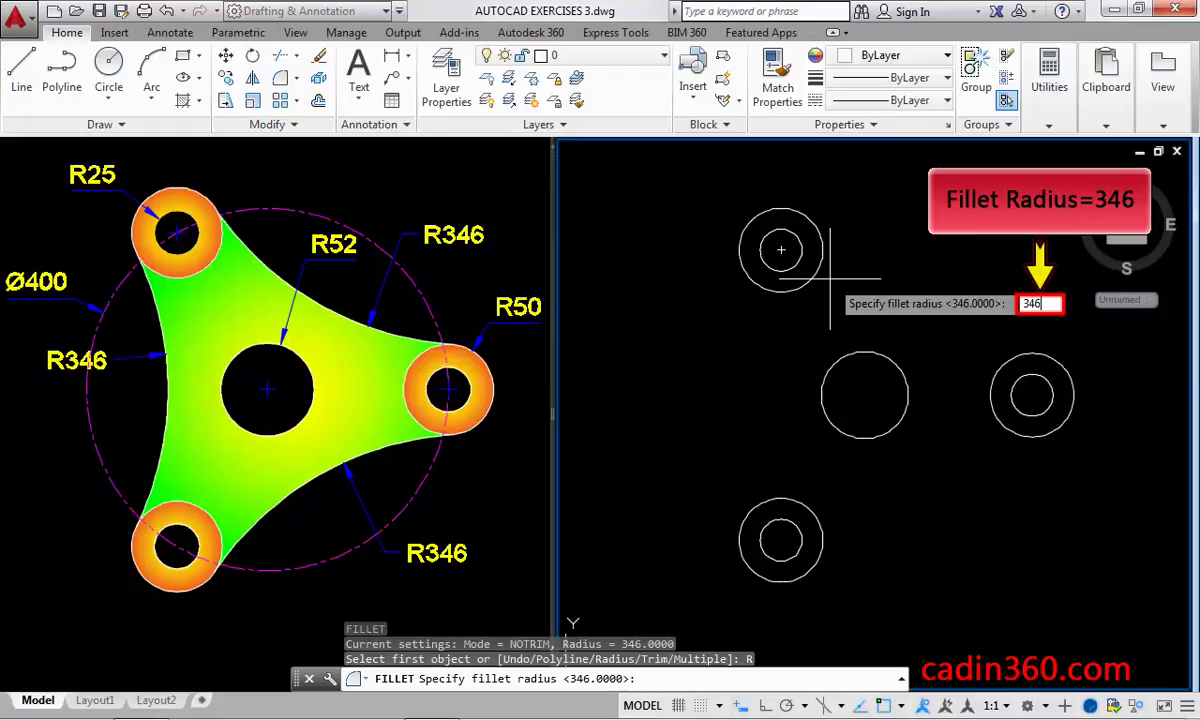
{"action": "key", "text": "Return"}
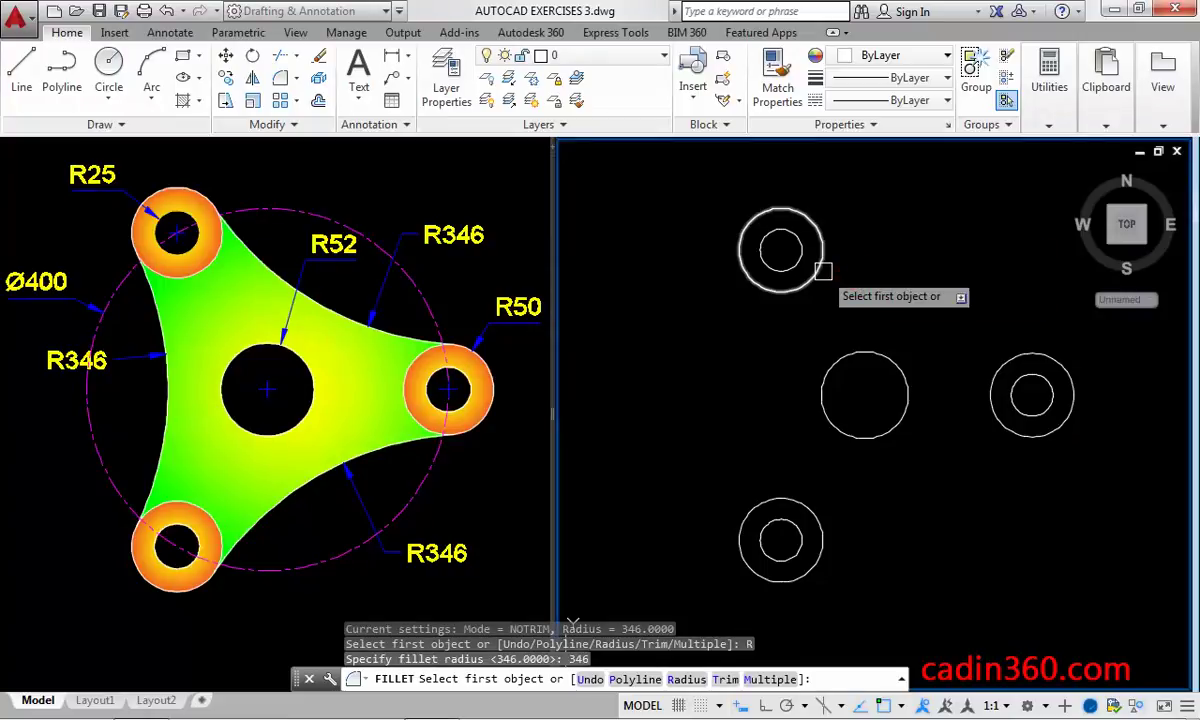
Step: Fillet the three pairs of outer lobe circles with R346 arcs
{"action": "left_click", "coordinate": [822, 271]}
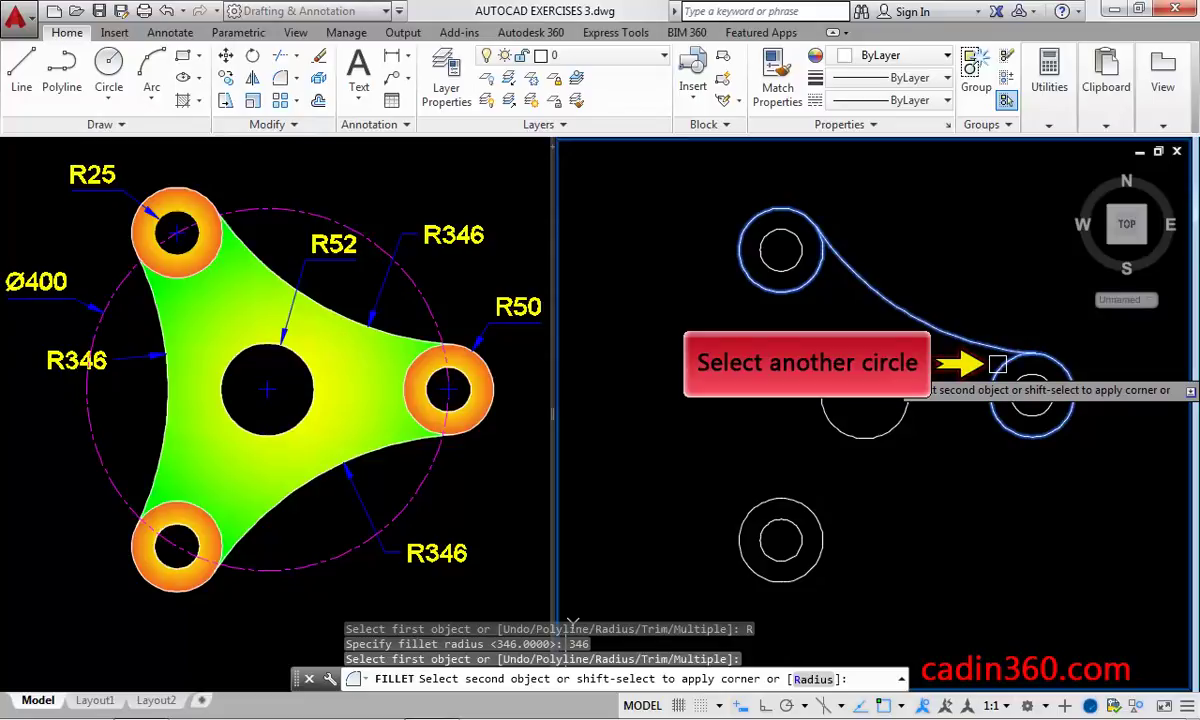
{"action": "left_click", "coordinate": [997, 363]}
{"action": "key", "text": "Return"}
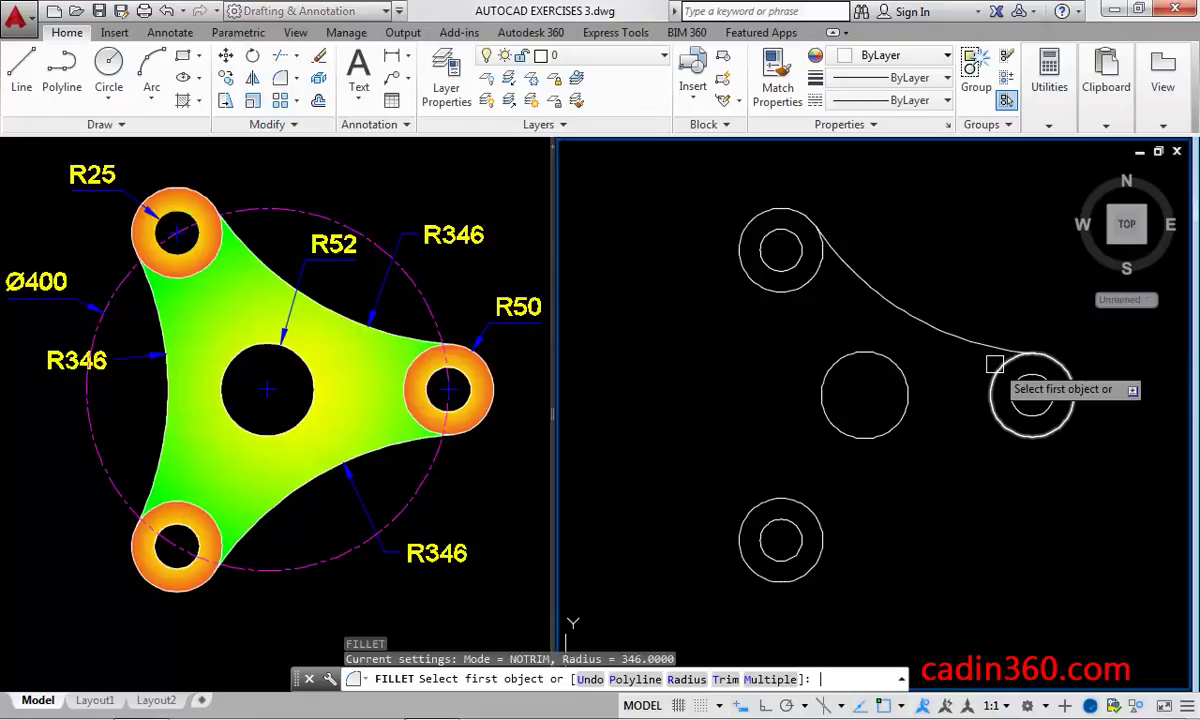
{"action": "left_click", "coordinate": [812, 563]}
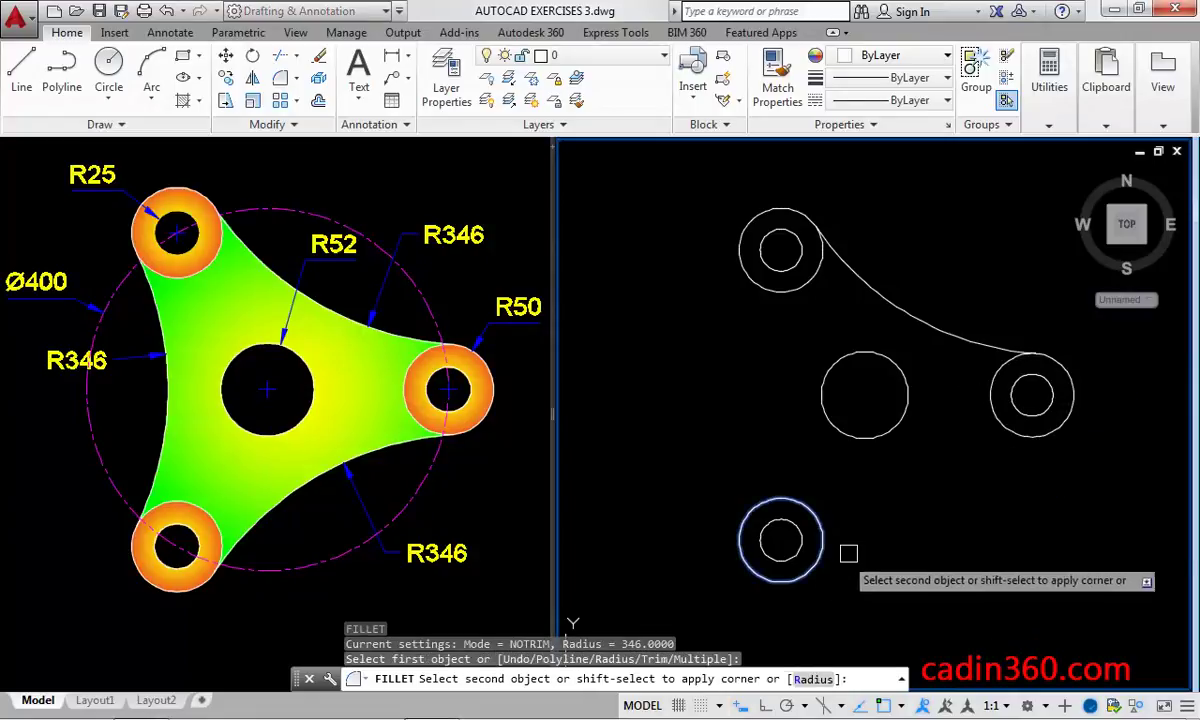
{"action": "left_click", "coordinate": [1012, 431]}
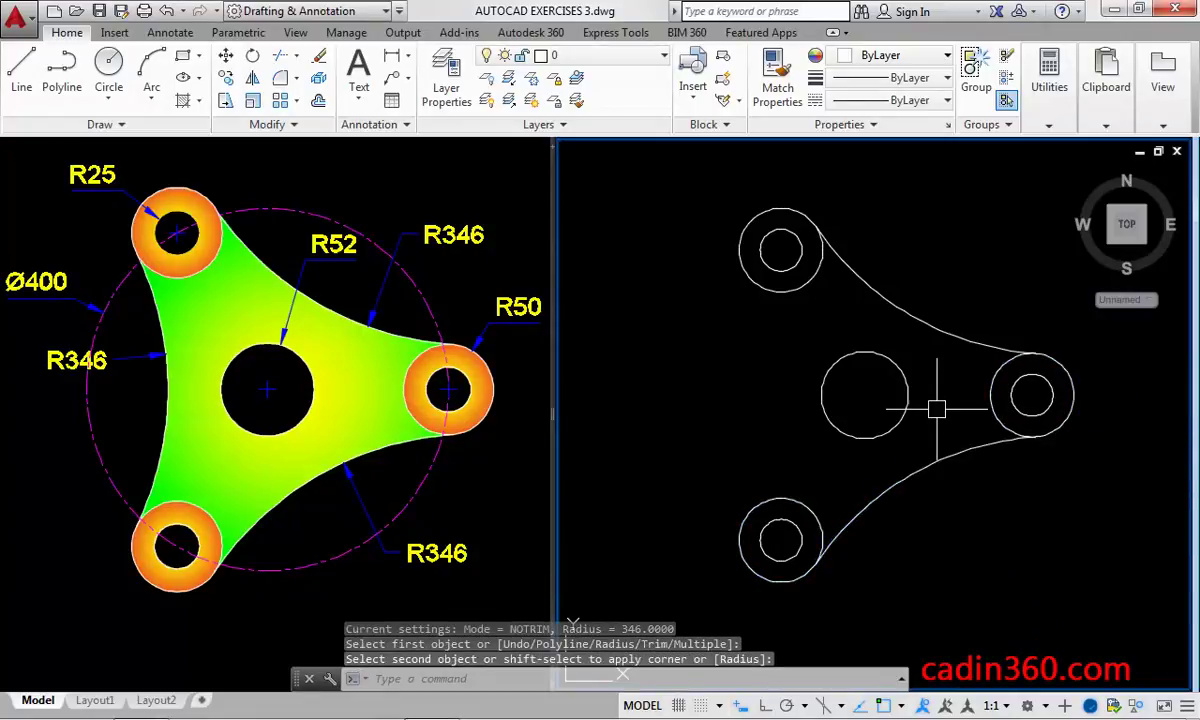
{"action": "key", "text": "Return"}
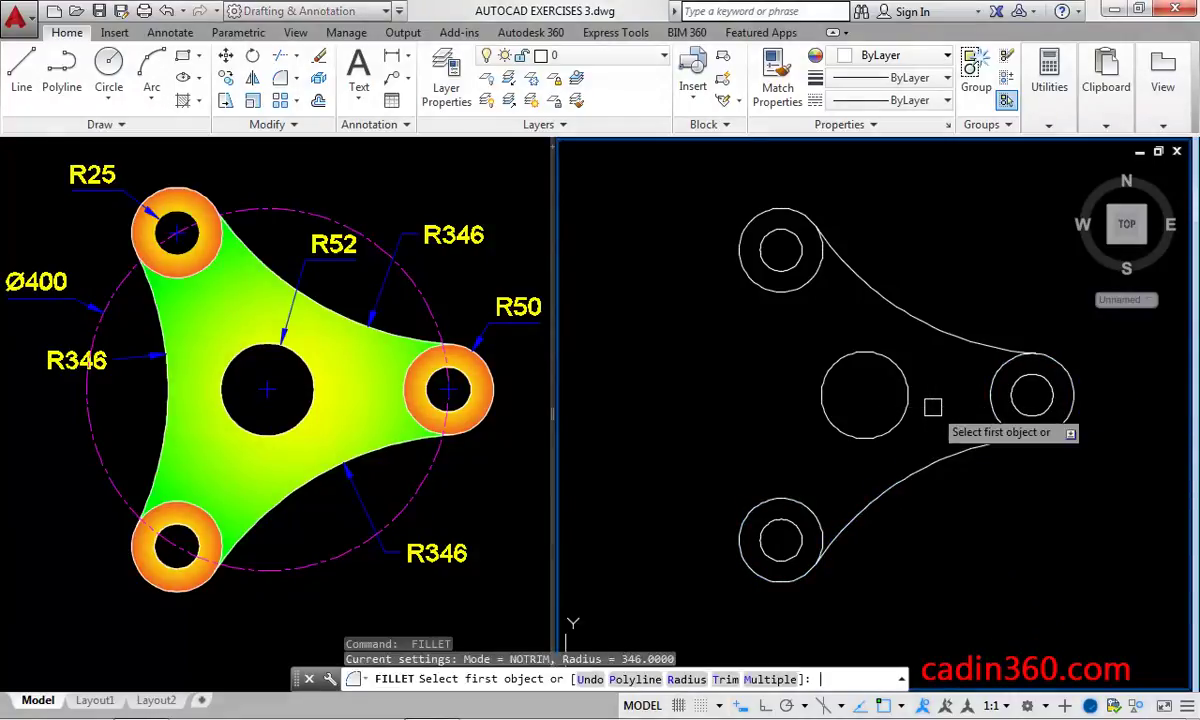
{"action": "left_click", "coordinate": [783, 298]}
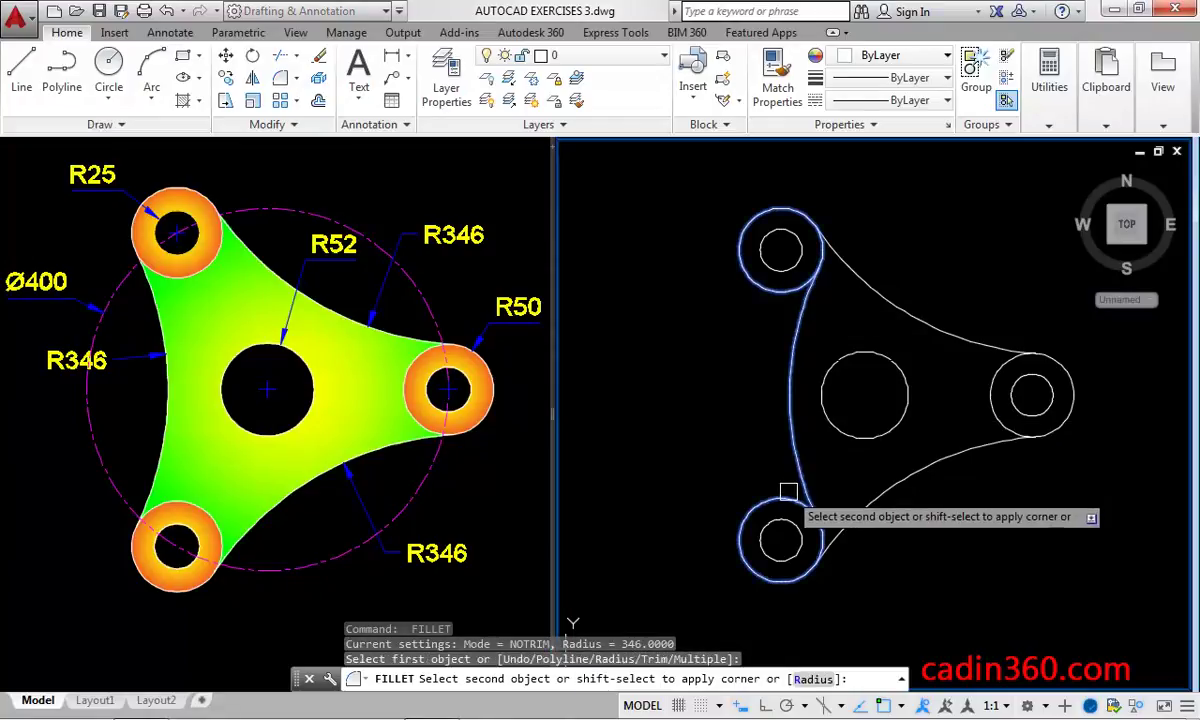
{"action": "left_click", "coordinate": [759, 502]}
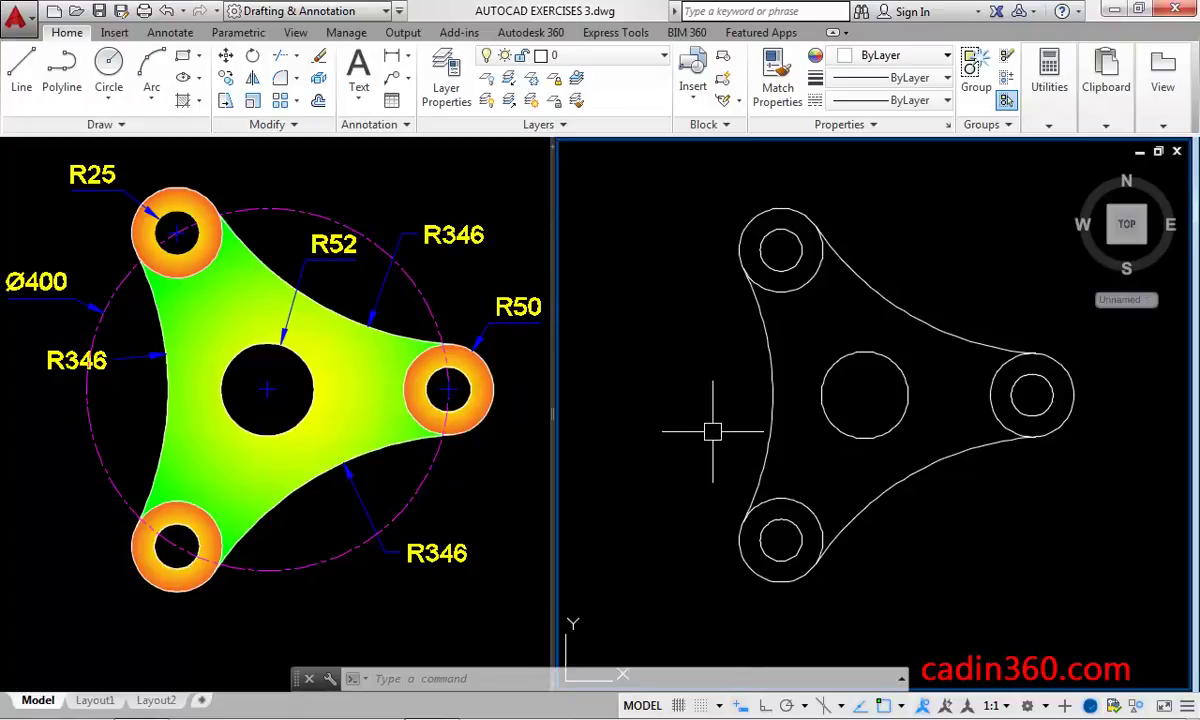
{"action": "type", "text": "GD"}
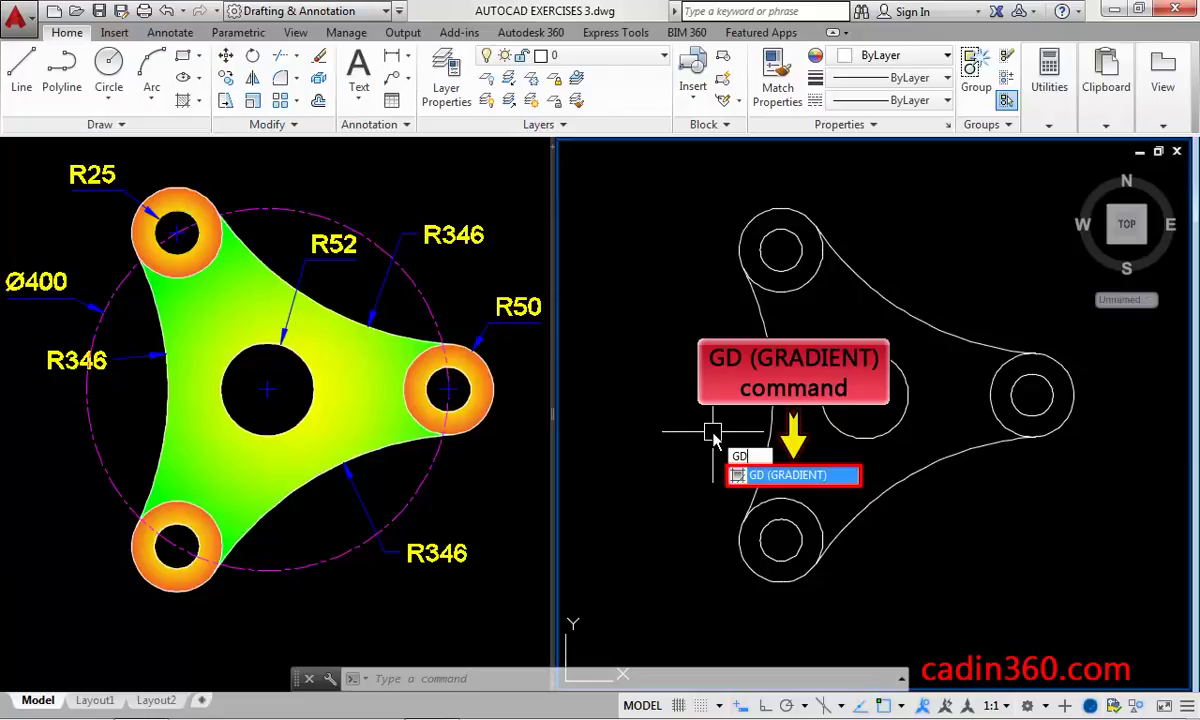
Step: Fill the plate body with a blue-to-yellow GR_SPHER gradient
{"action": "key", "text": "Return"}
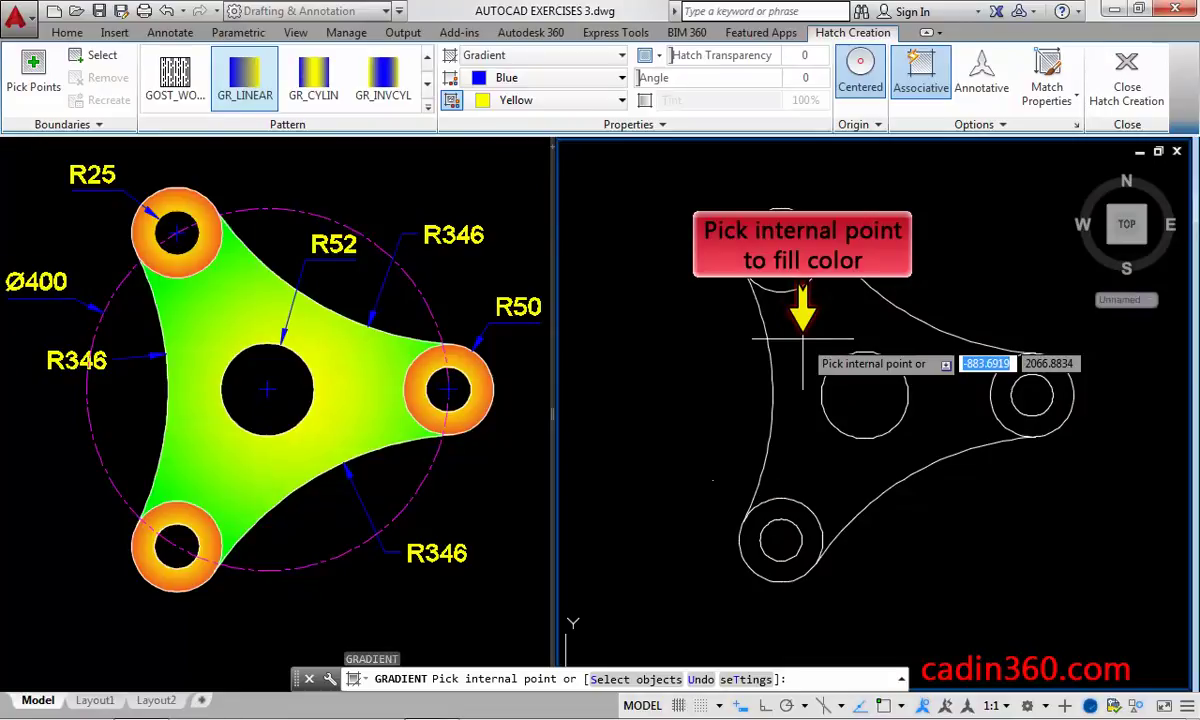
{"action": "left_click", "coordinate": [802, 340]}
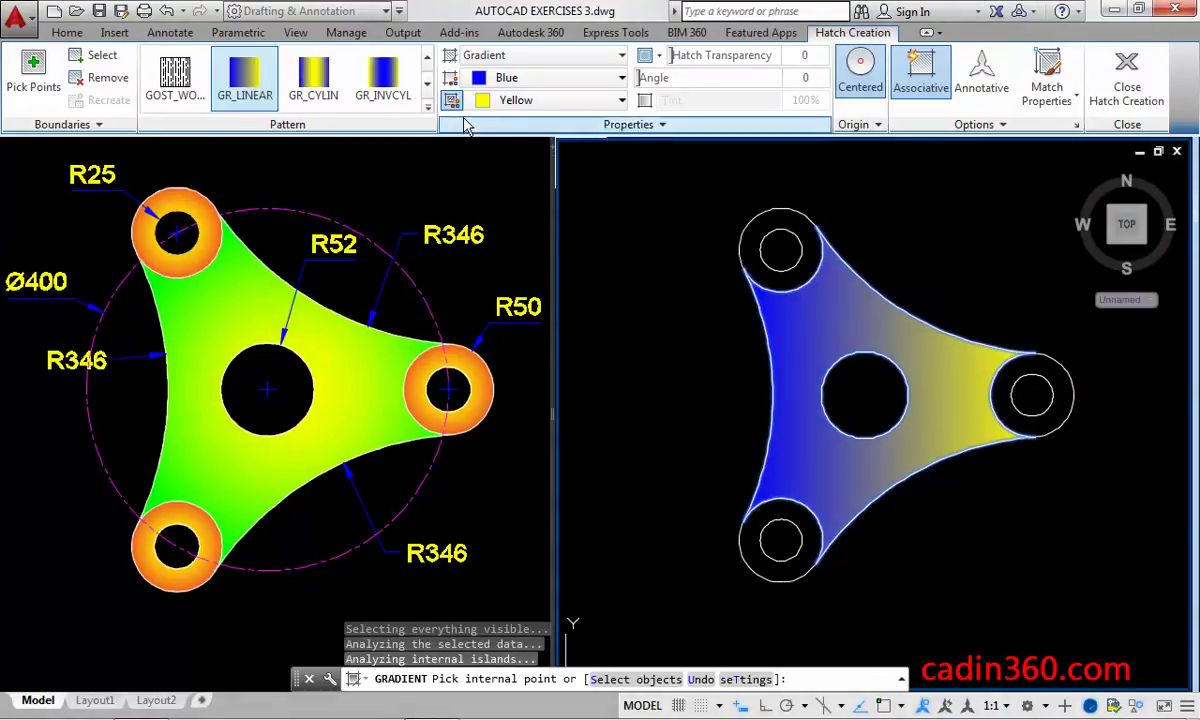
{"action": "left_click", "coordinate": [428, 108]}
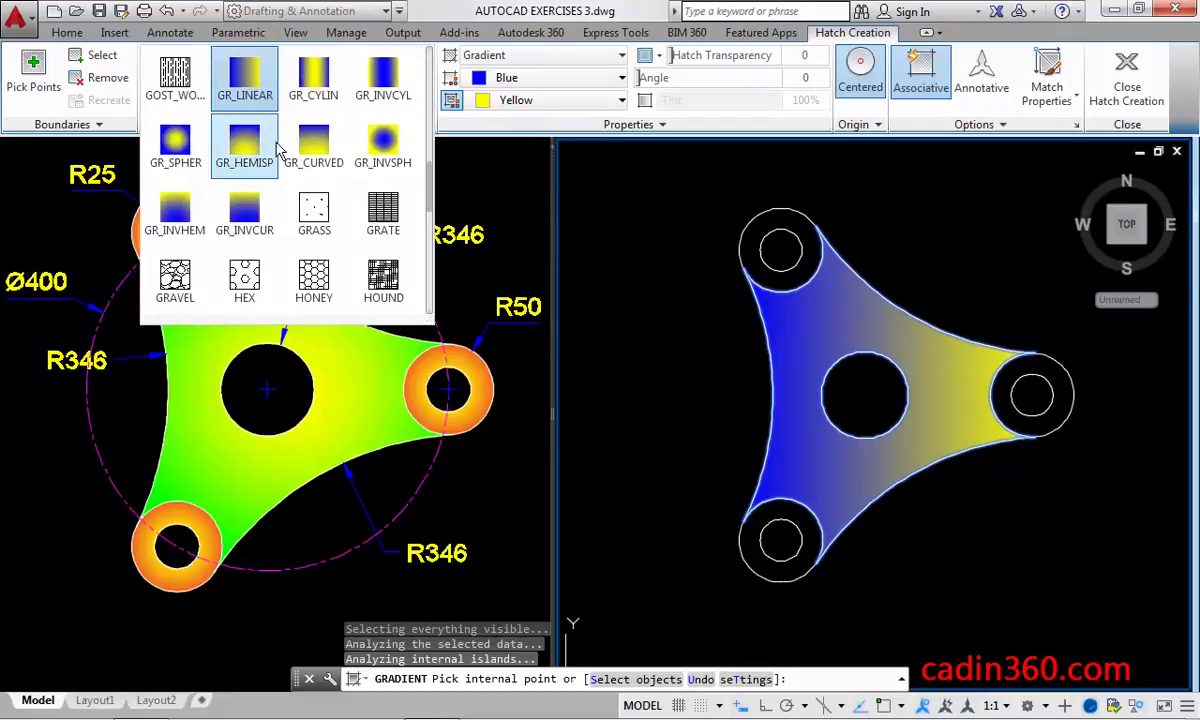
{"action": "key", "text": "Return"}
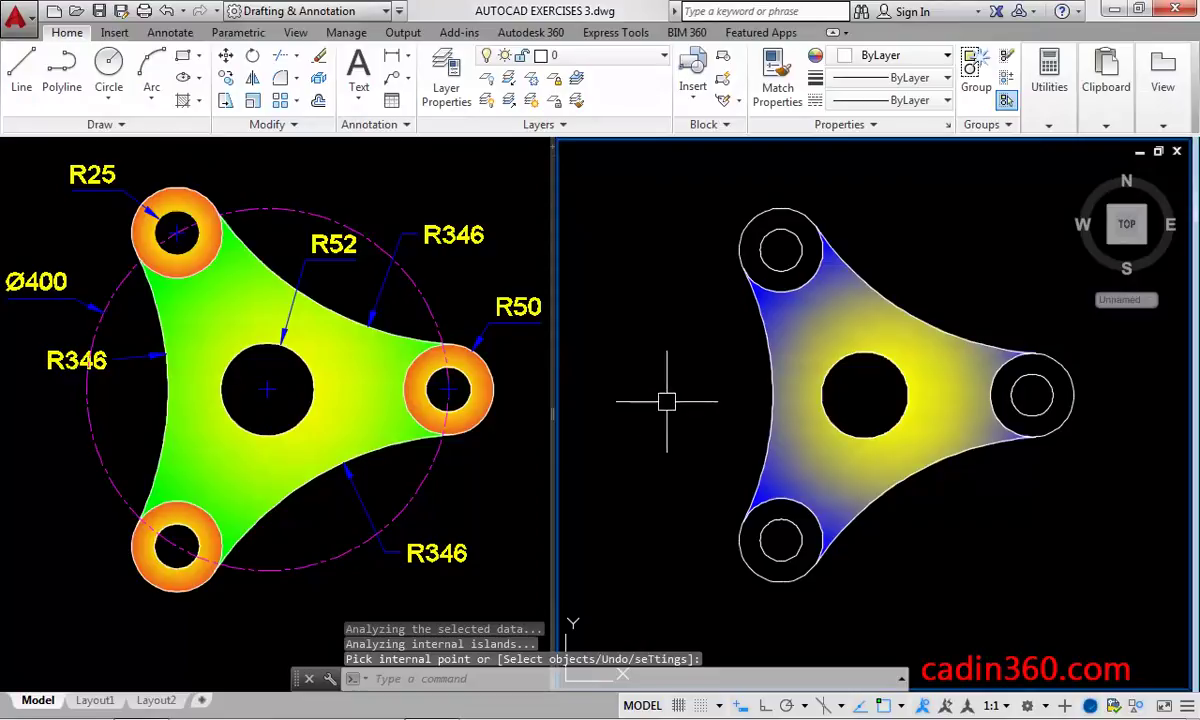
Step: Fill all three lobe rings with an orange (242,103,34) gradient
{"action": "type", "text": "GD"}
{"action": "key", "text": "Return"}
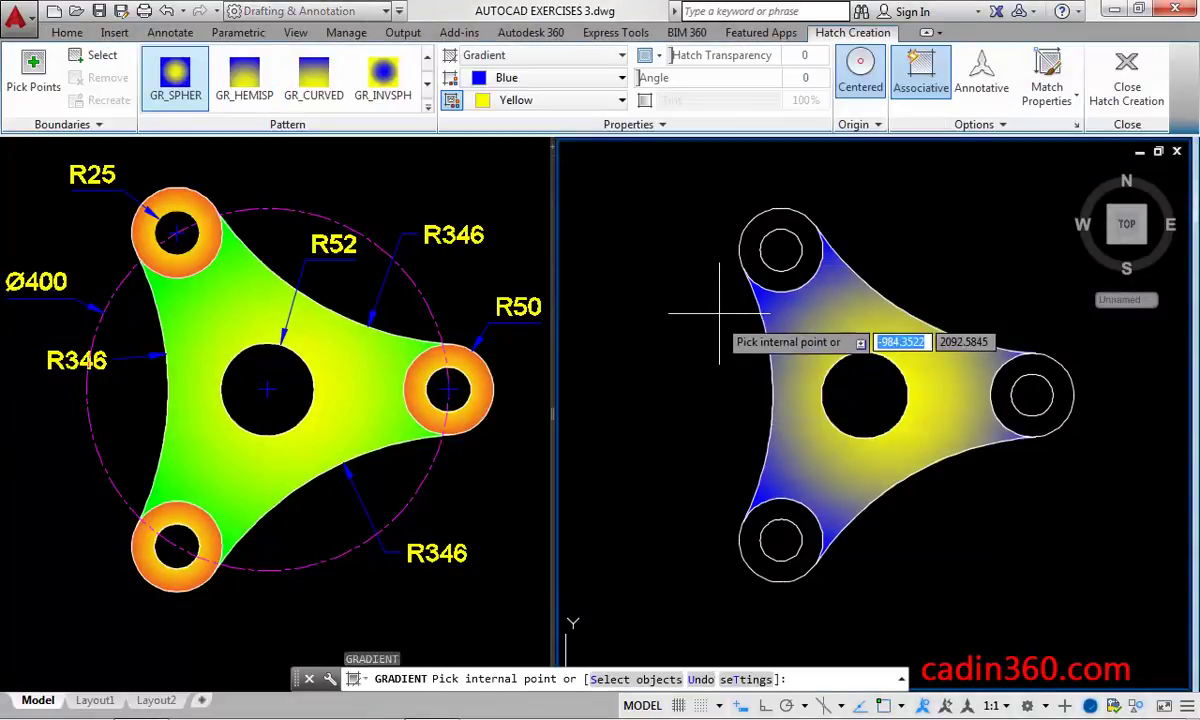
{"action": "left_click", "coordinate": [748, 239]}
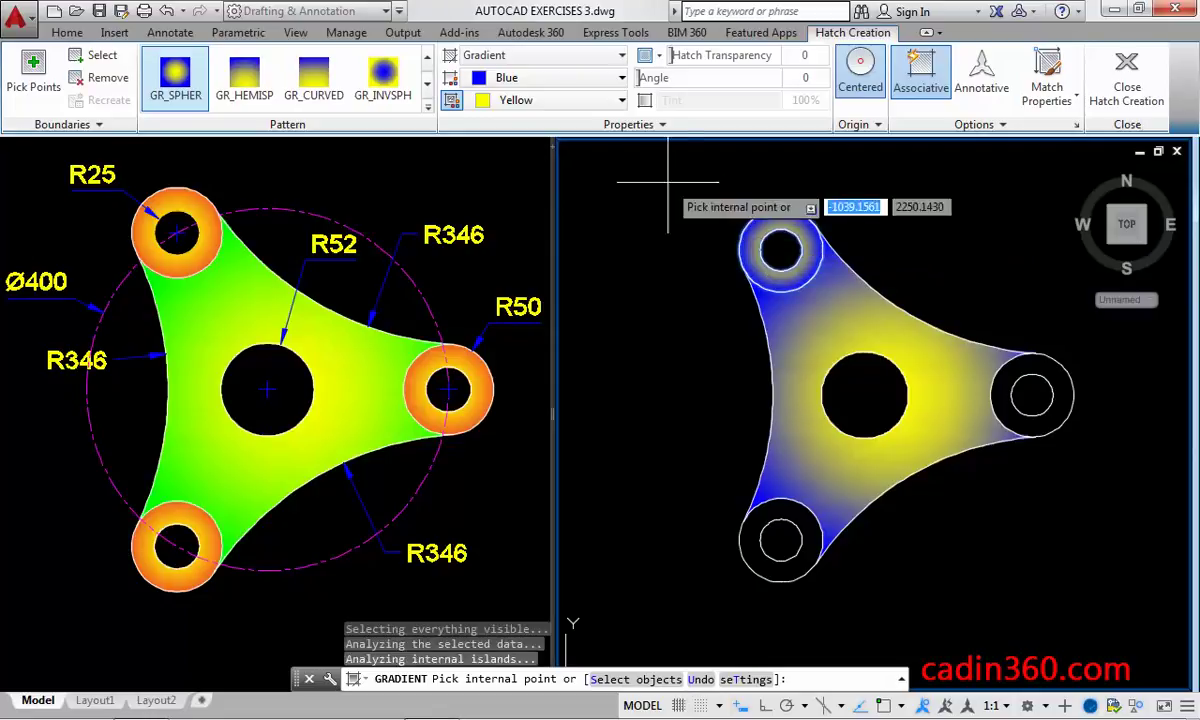
{"action": "left_click", "coordinate": [597, 80]}
{"action": "left_click", "coordinate": [511, 126]}
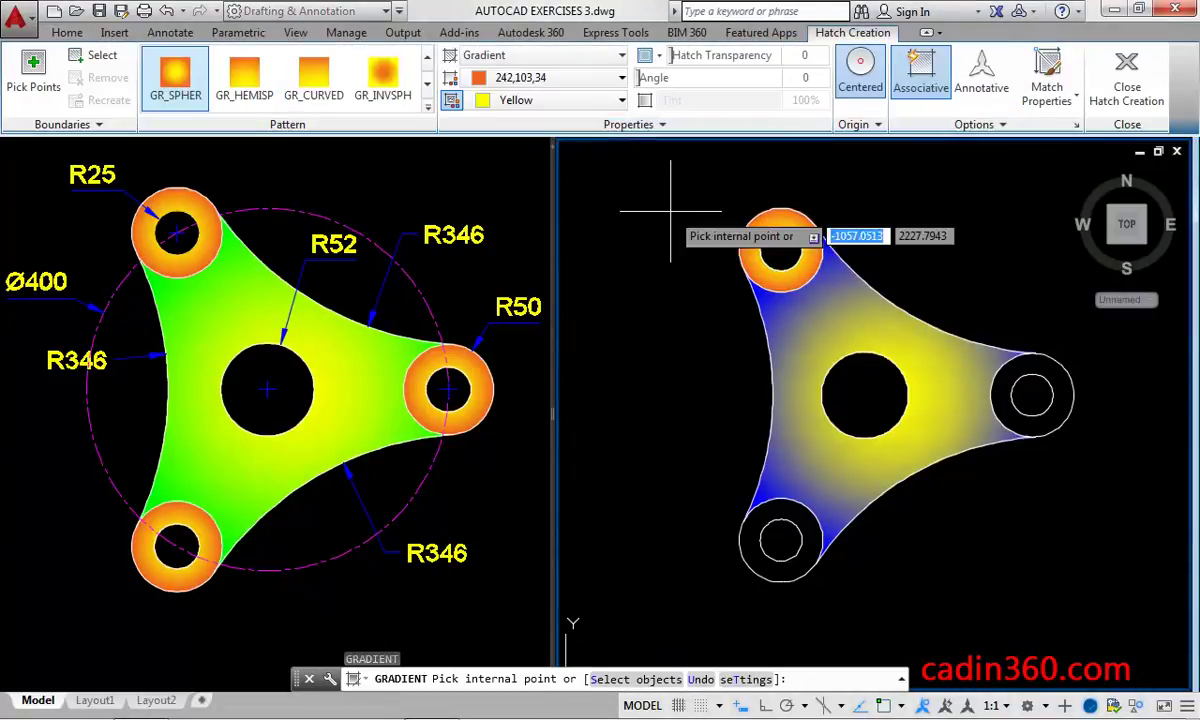
{"action": "left_click", "coordinate": [1032, 395]}
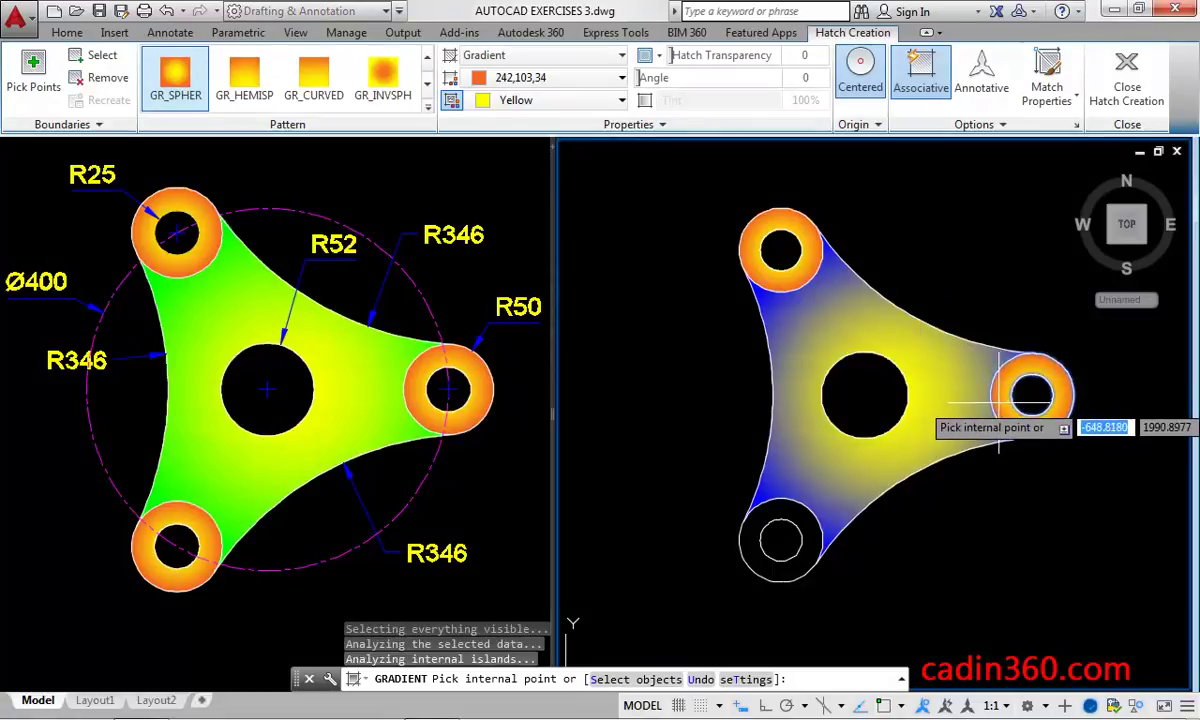
{"action": "left_click", "coordinate": [762, 515]}
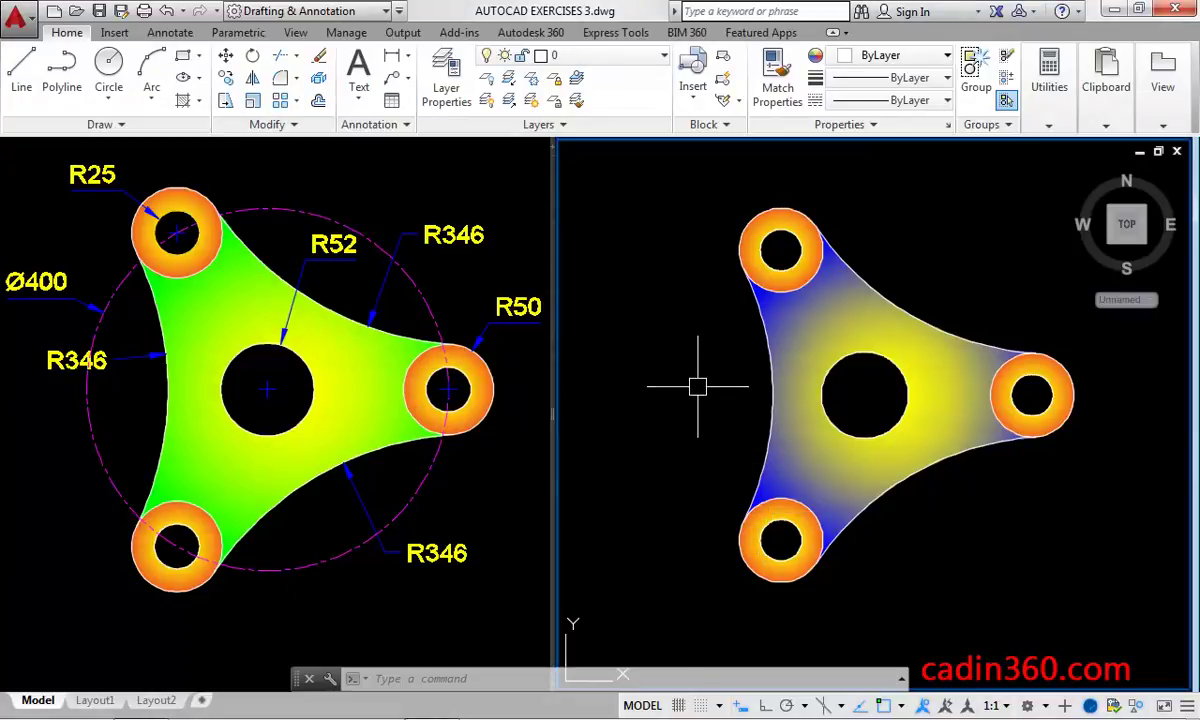
Step: Make DIM current and add radius dimensions R346 on the left arc, R25 and R52
{"action": "left_click", "coordinate": [620, 55]}
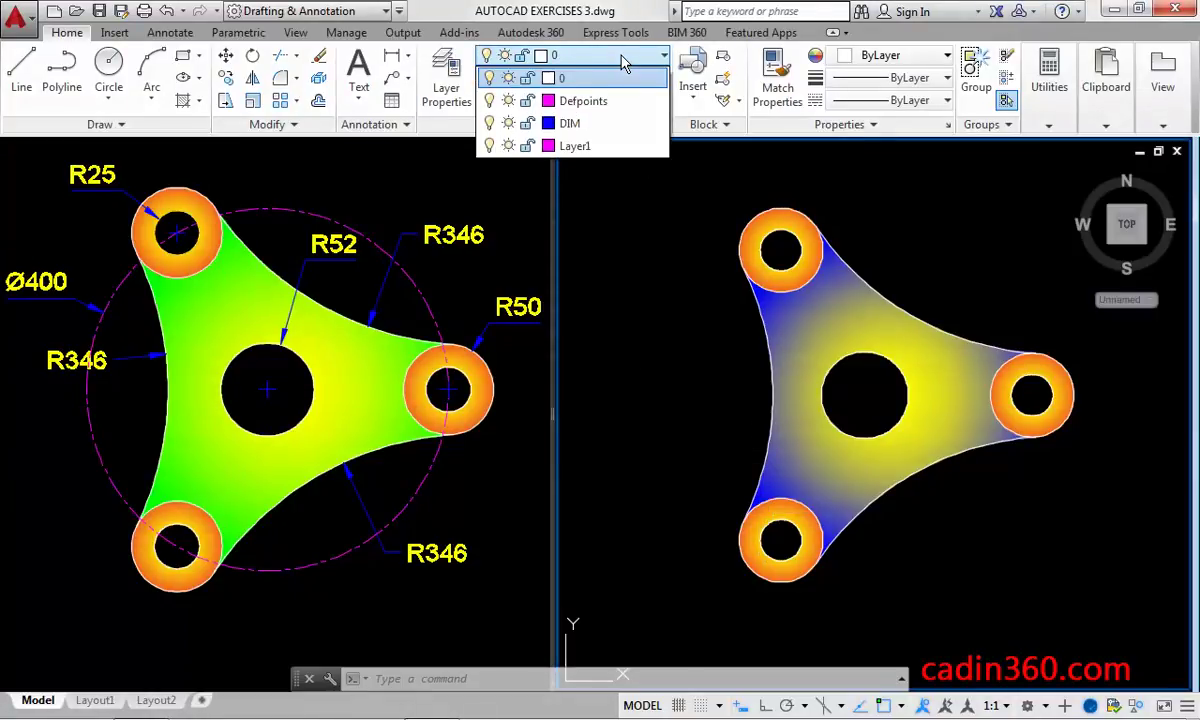
{"action": "left_click", "coordinate": [600, 123]}
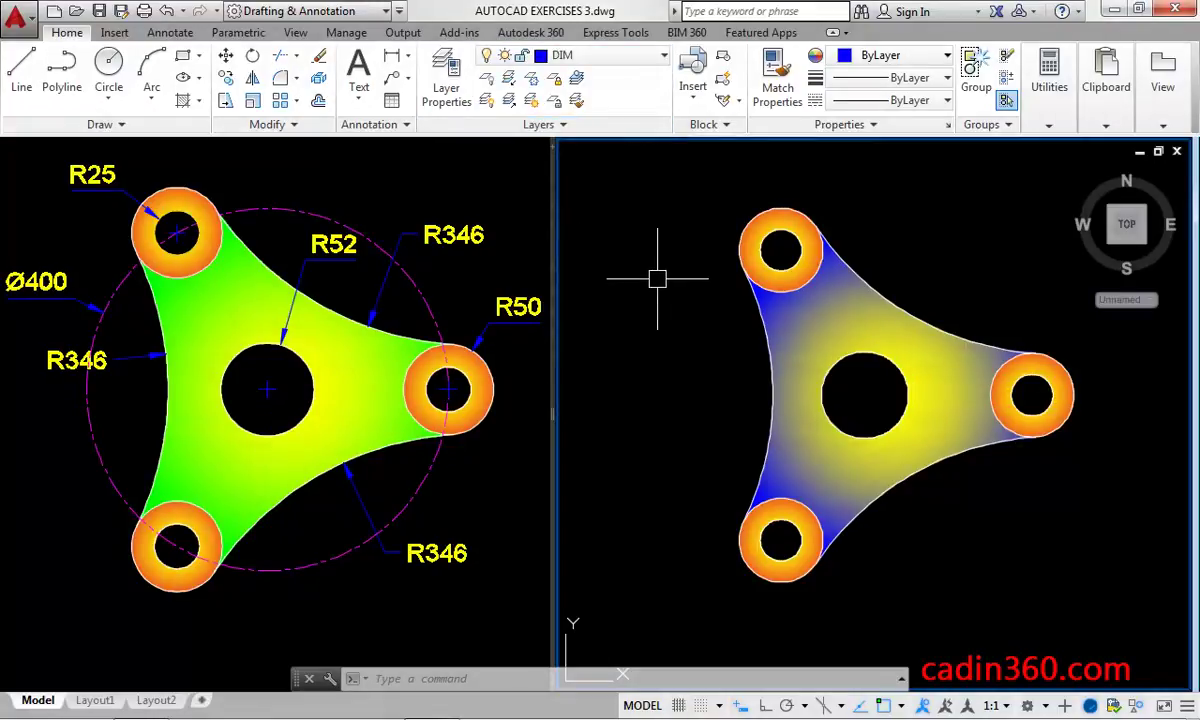
{"action": "type", "text": "DRA"}
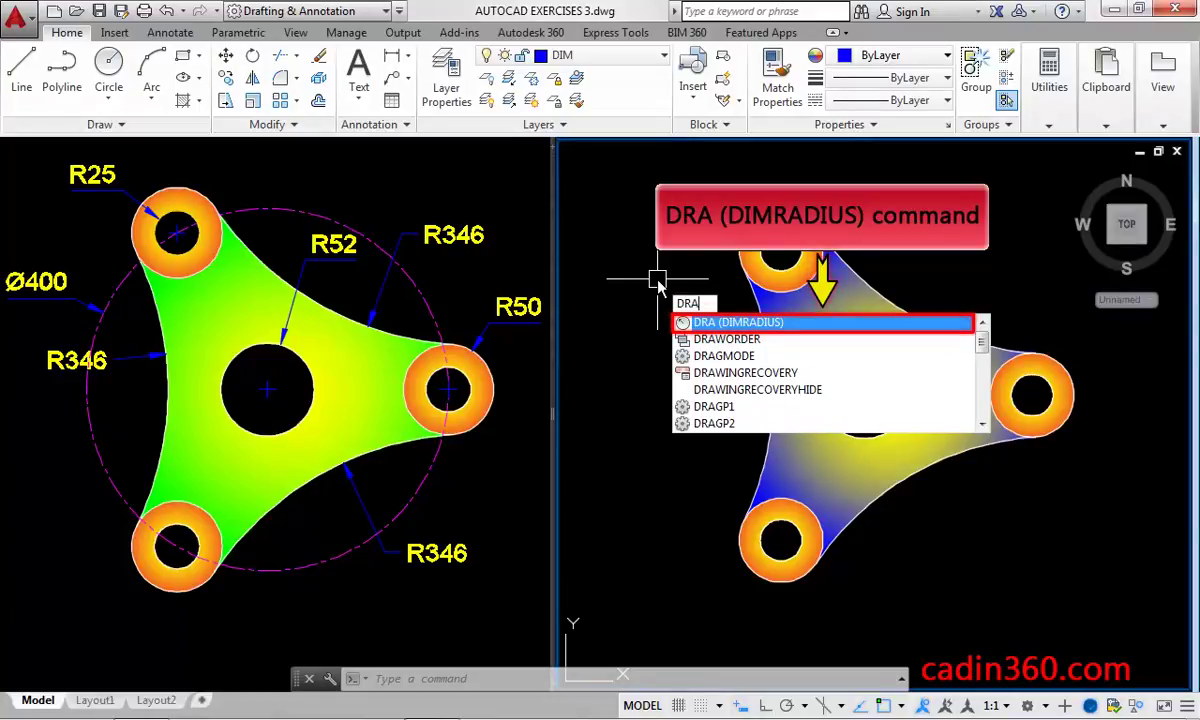
{"action": "key", "text": "Return"}
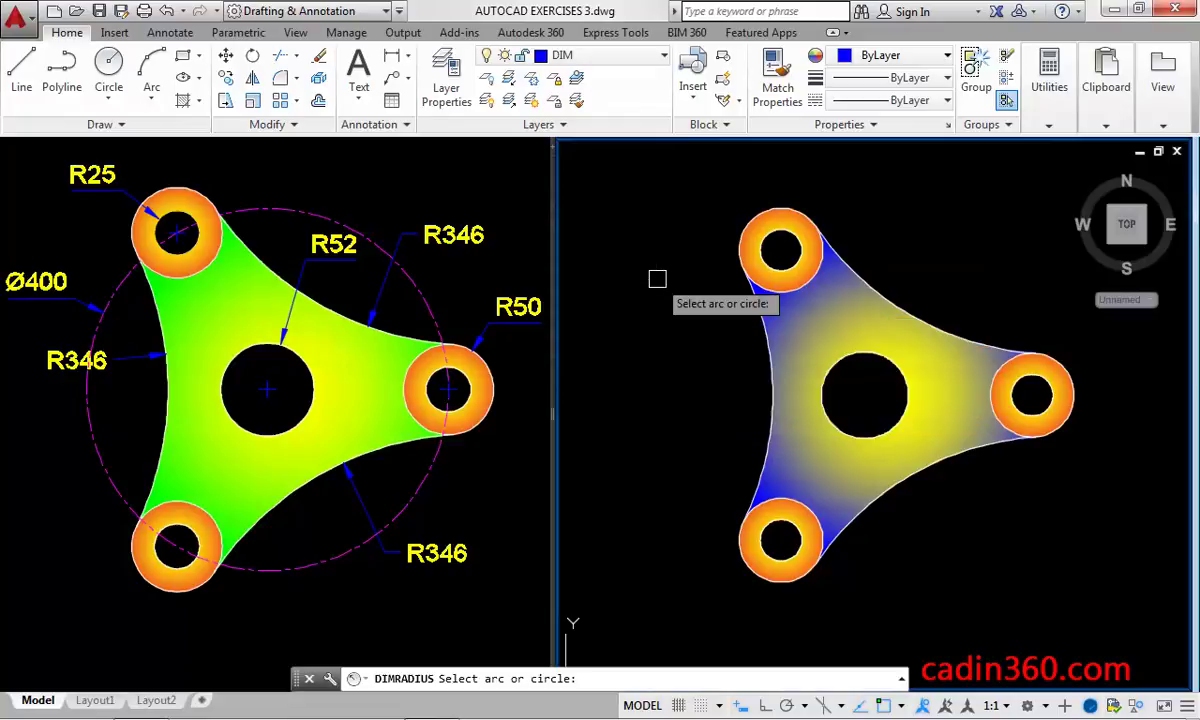
{"action": "left_click", "coordinate": [764, 357]}
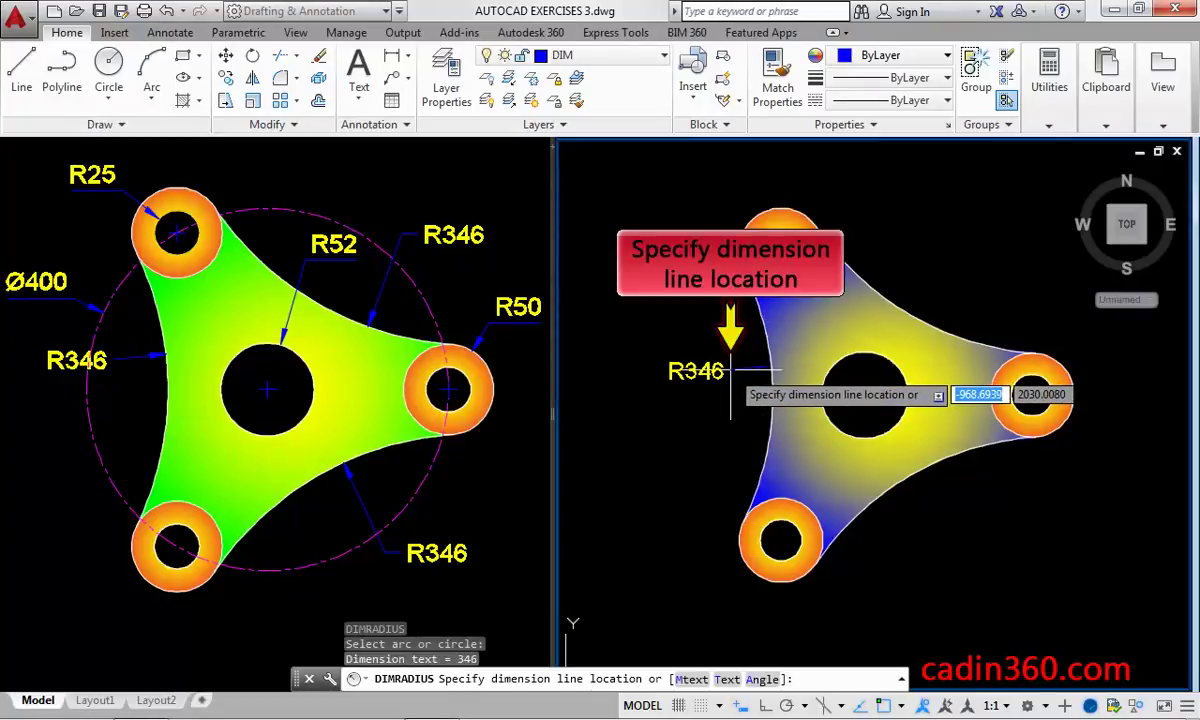
{"action": "left_click", "coordinate": [730, 370]}
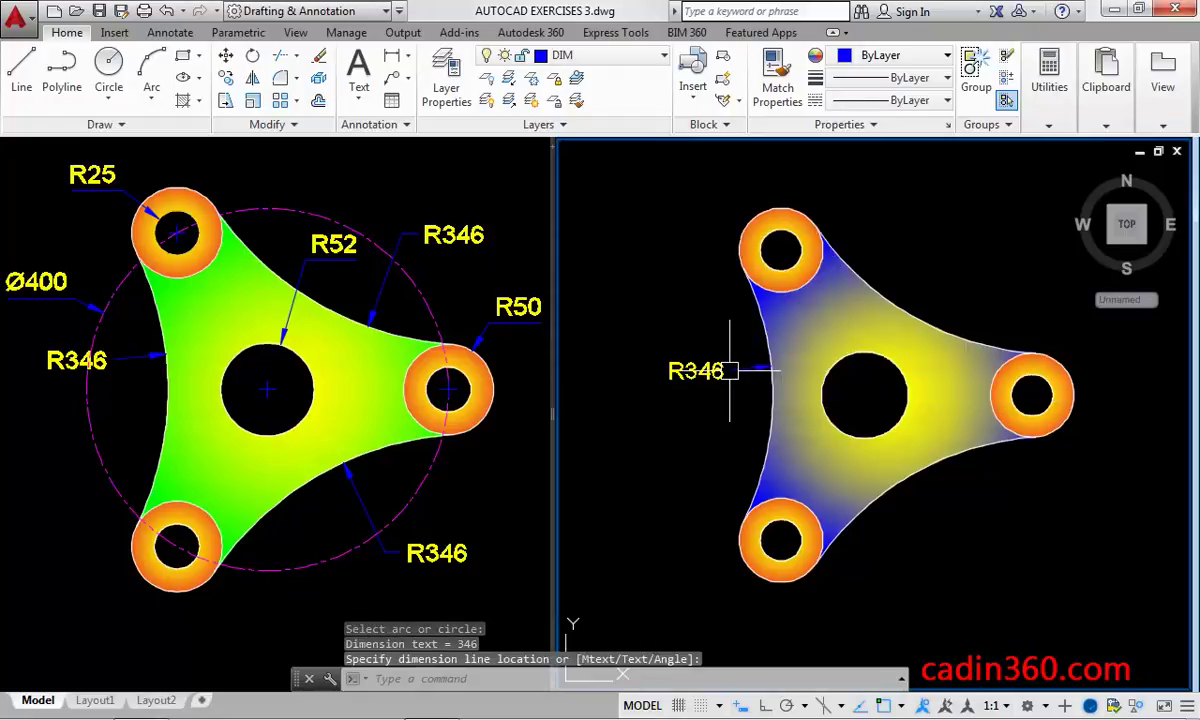
{"action": "key", "text": "Return"}
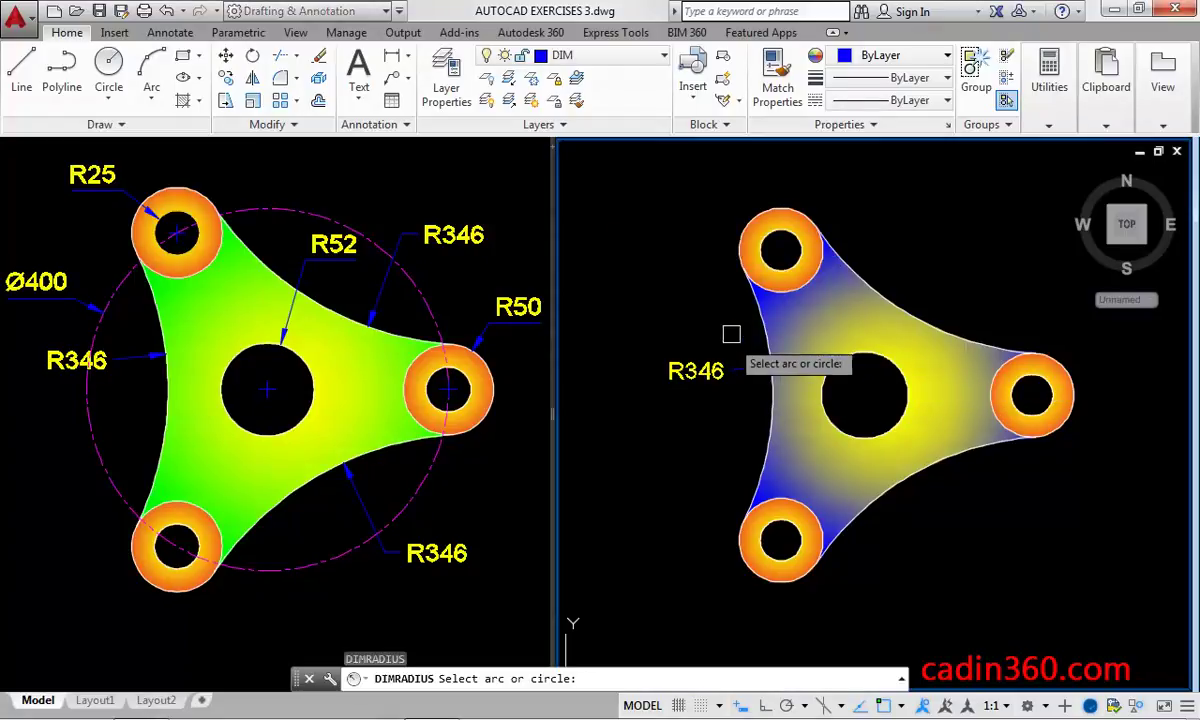
{"action": "left_click", "coordinate": [763, 239]}
{"action": "left_click", "coordinate": [718, 193]}
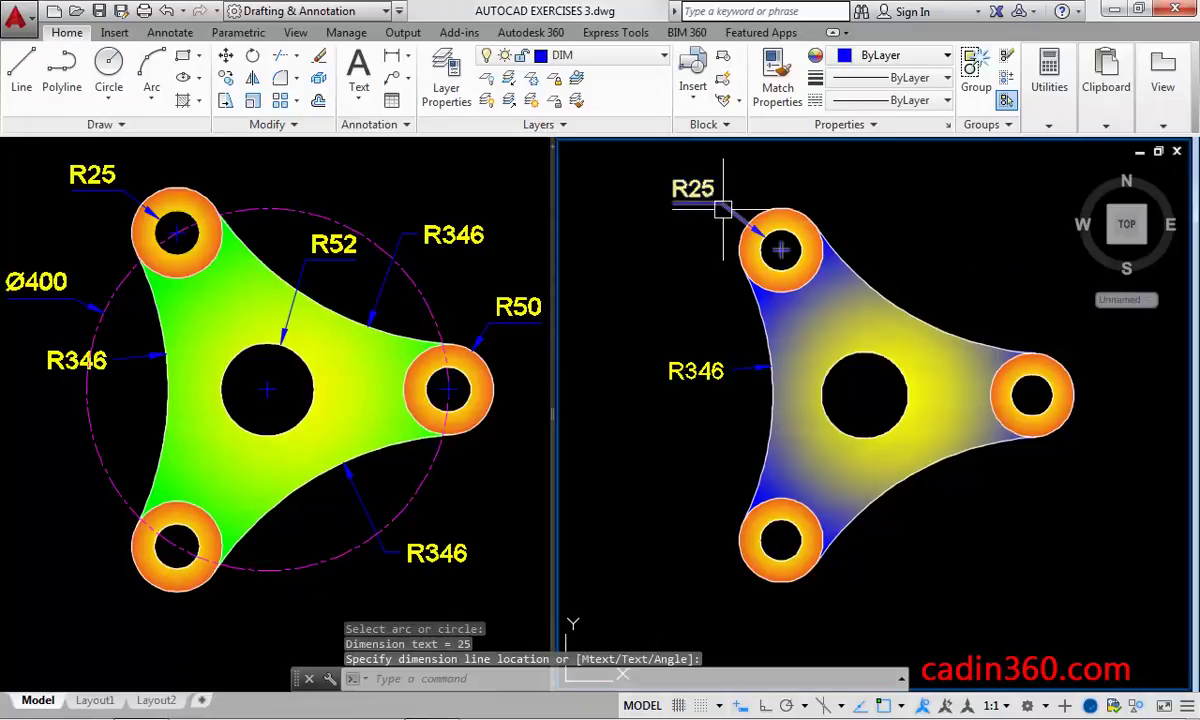
{"action": "key", "text": "Return"}
{"action": "left_click", "coordinate": [860, 354]}
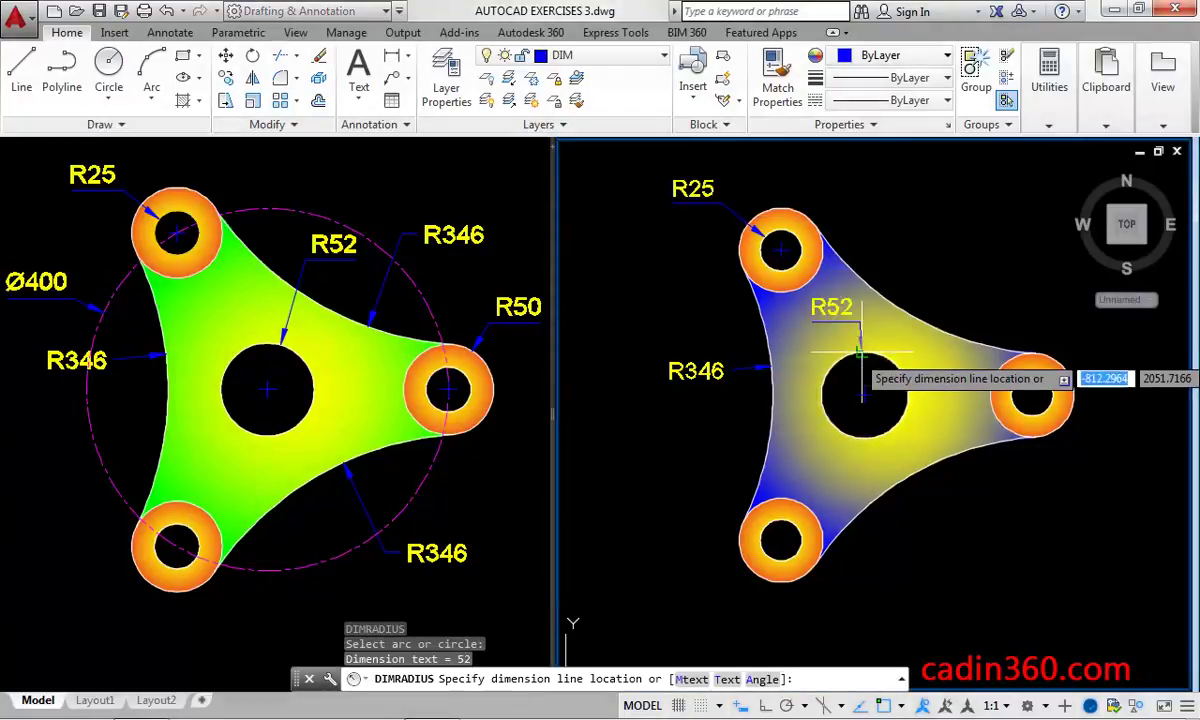
{"action": "left_click", "coordinate": [907, 279]}
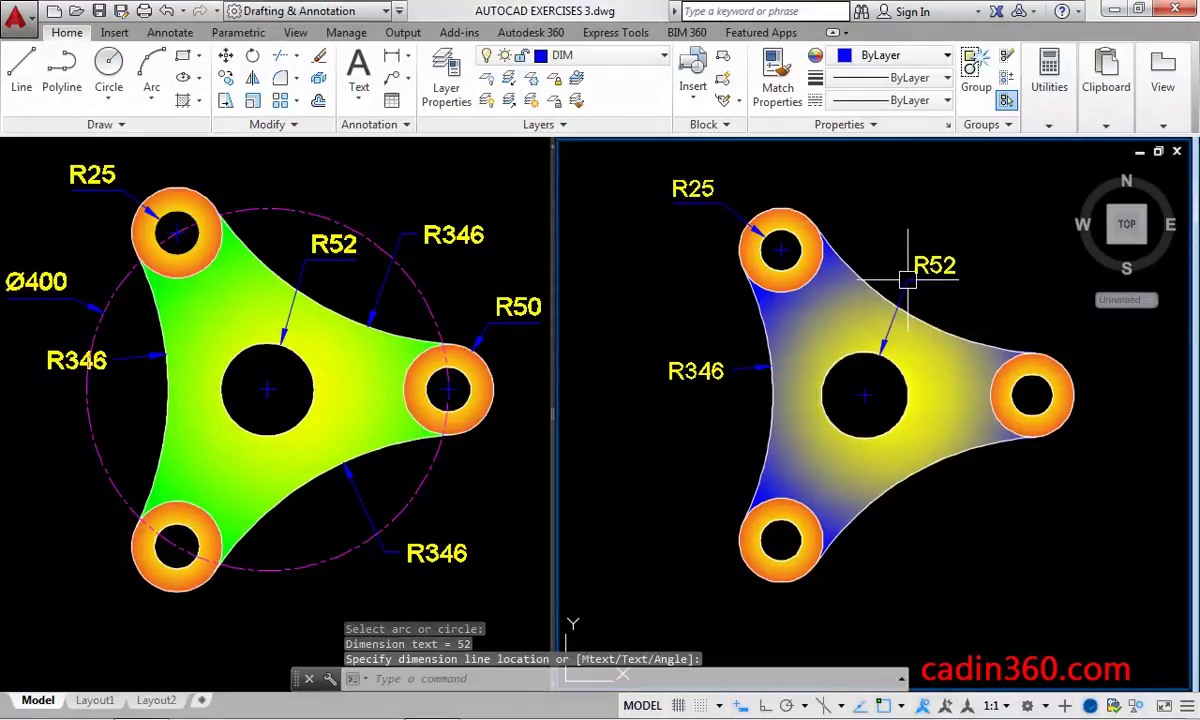
Step: Add radius dimensions R346 on the upper-right arc, R50 on the right ring, R346 on the lower-right arc
{"action": "key", "text": "Return"}
{"action": "left_click", "coordinate": [937, 323]}
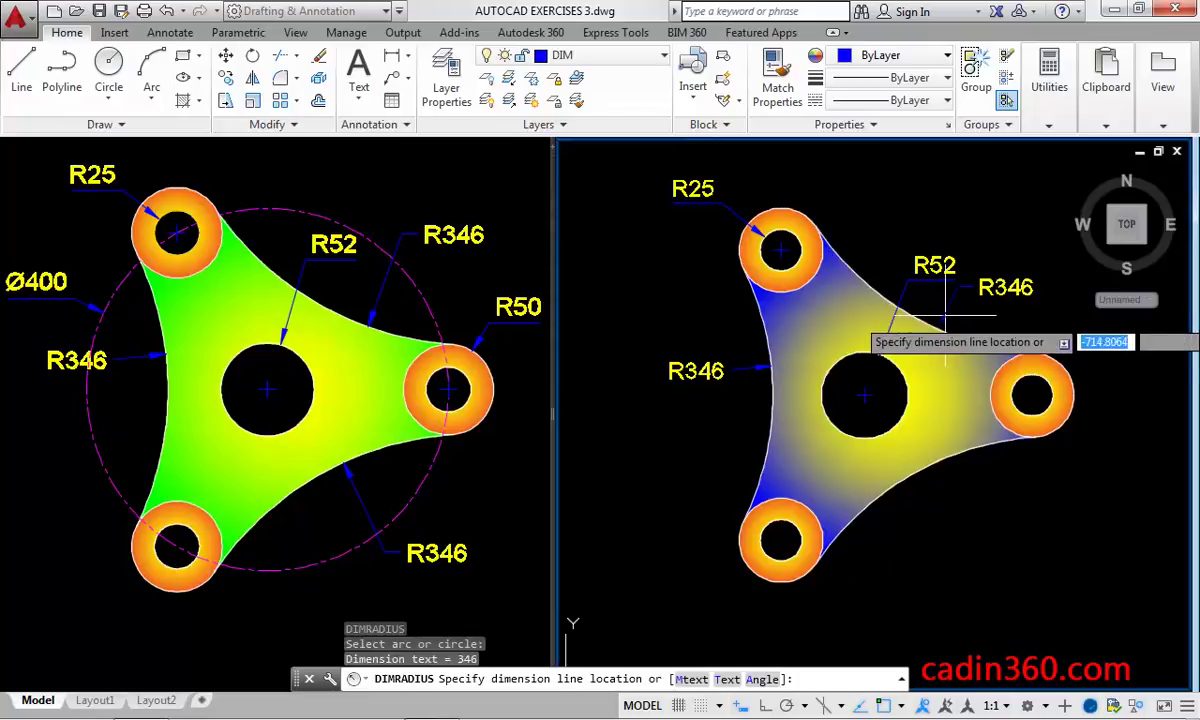
{"action": "left_click", "coordinate": [997, 234]}
{"action": "key", "text": "Return"}
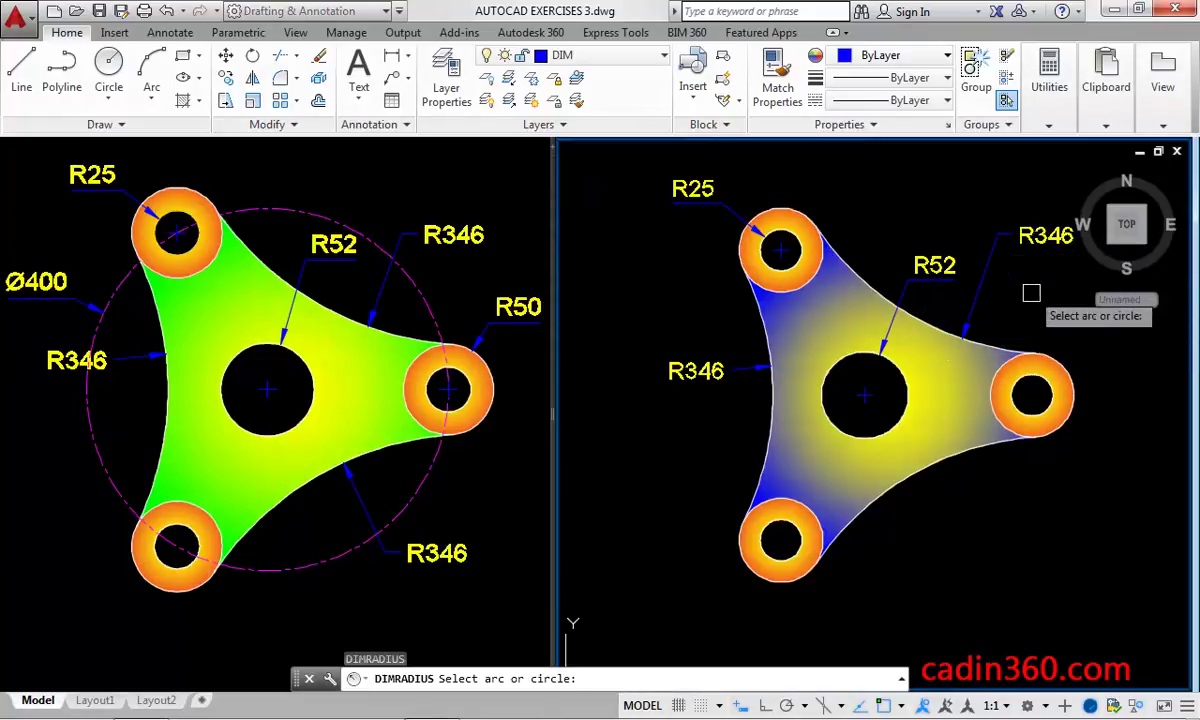
{"action": "left_click", "coordinate": [1062, 366]}
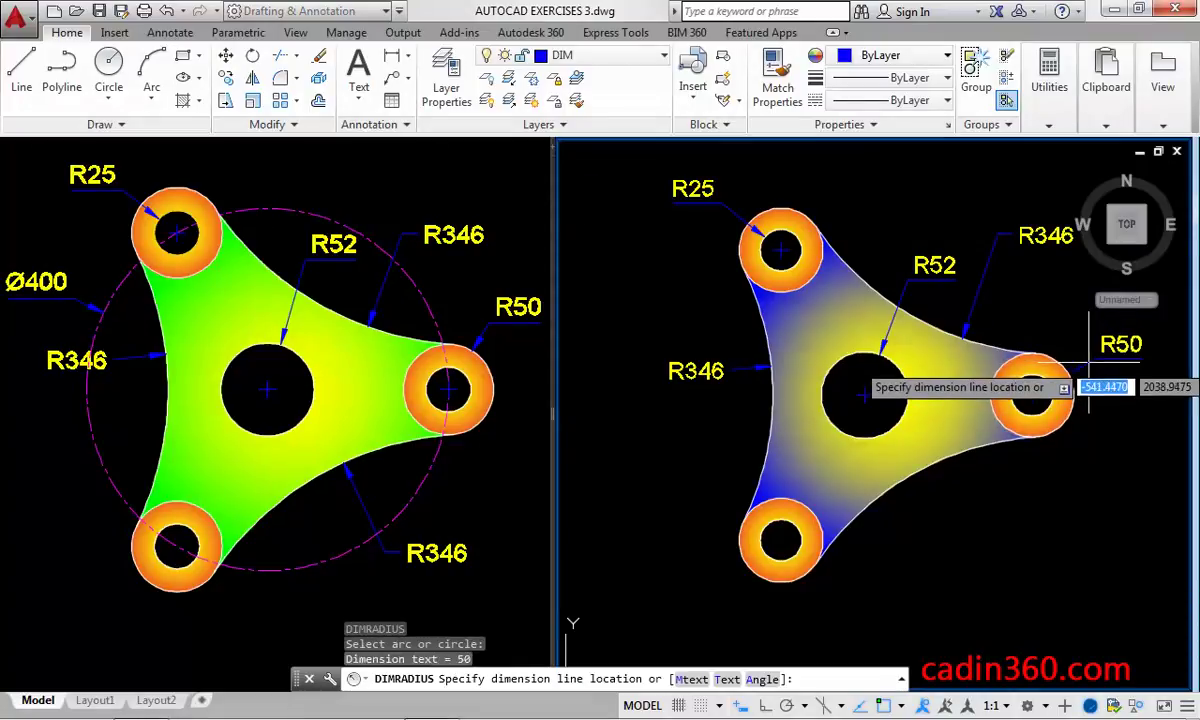
{"action": "left_click", "coordinate": [1088, 366]}
{"action": "key", "text": "Return"}
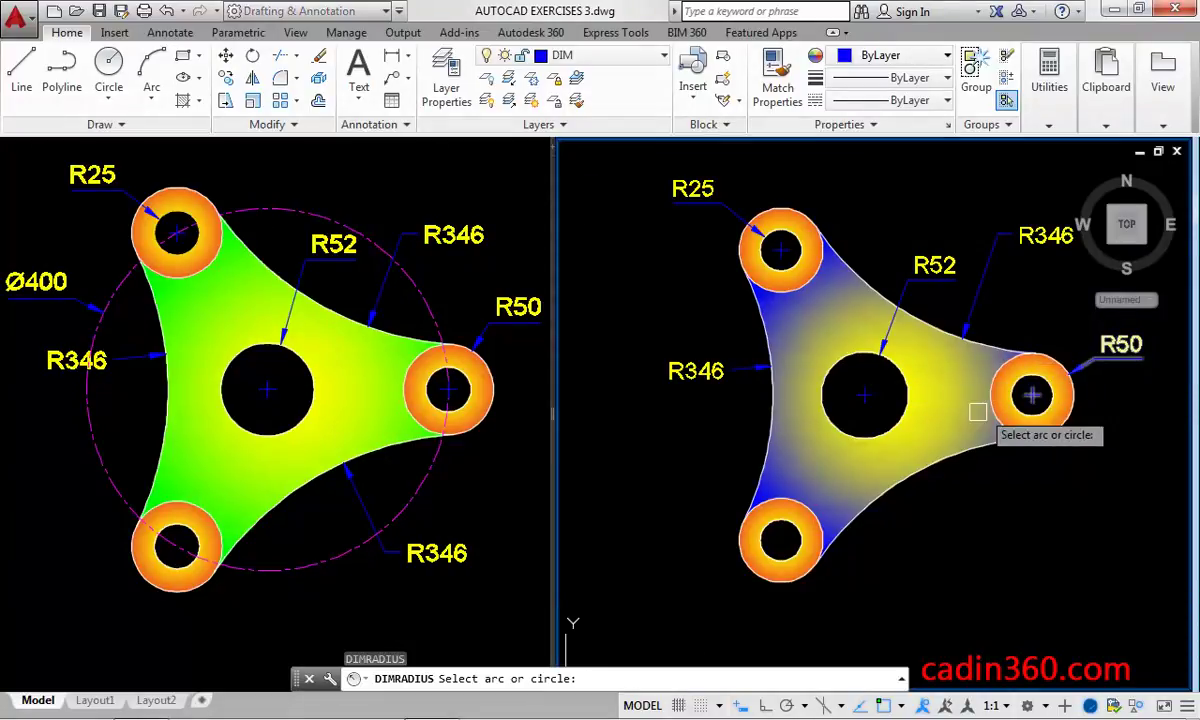
{"action": "left_click", "coordinate": [922, 490]}
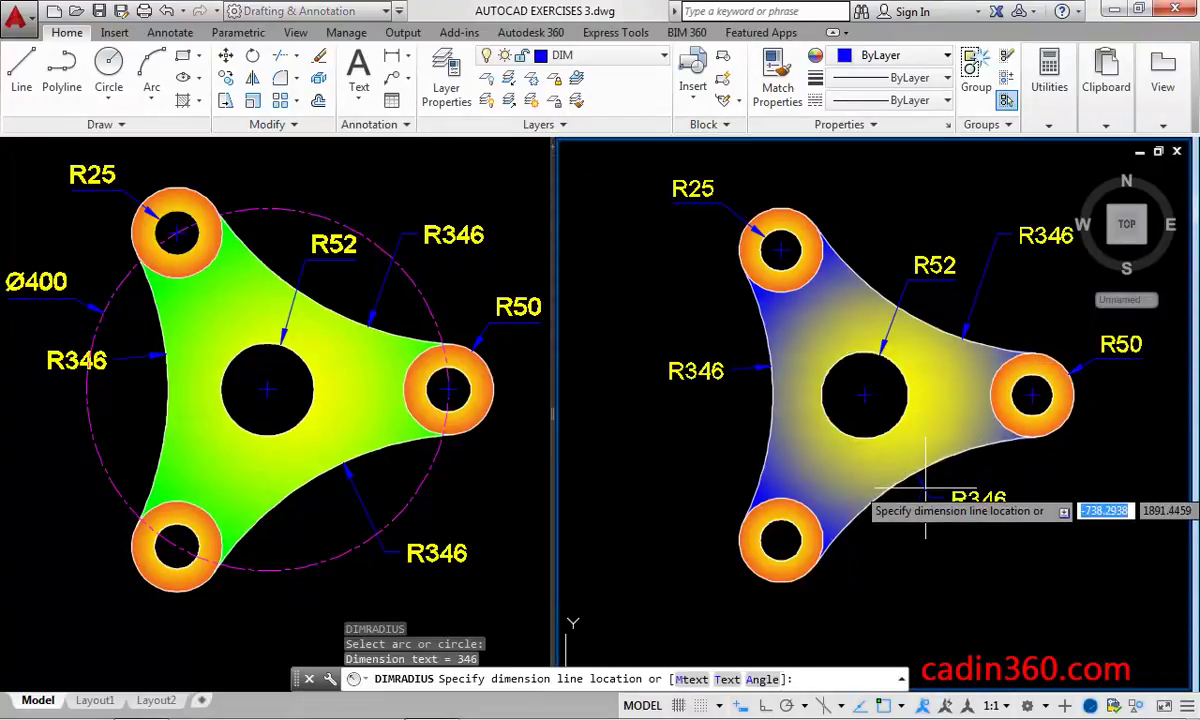
{"action": "left_click", "coordinate": [959, 553]}
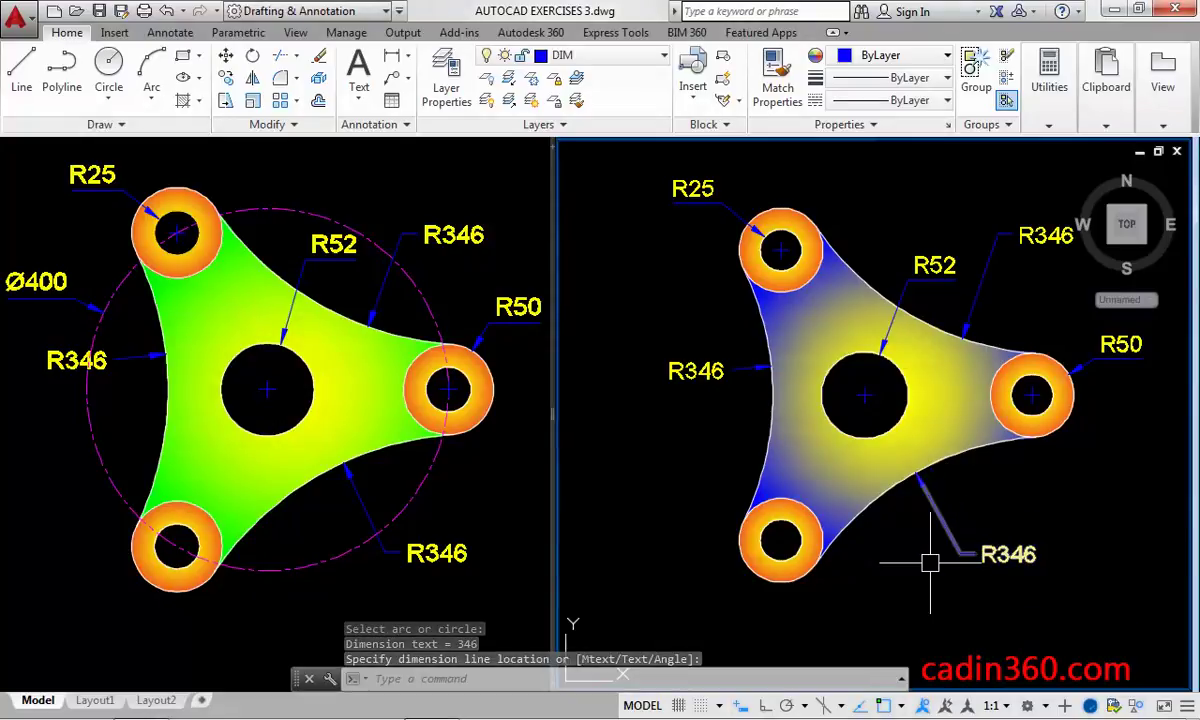
Step: Pan the view slightly left and end object isolation to show the Ø400 circle
{"action": "right_click", "coordinate": [919, 566]}
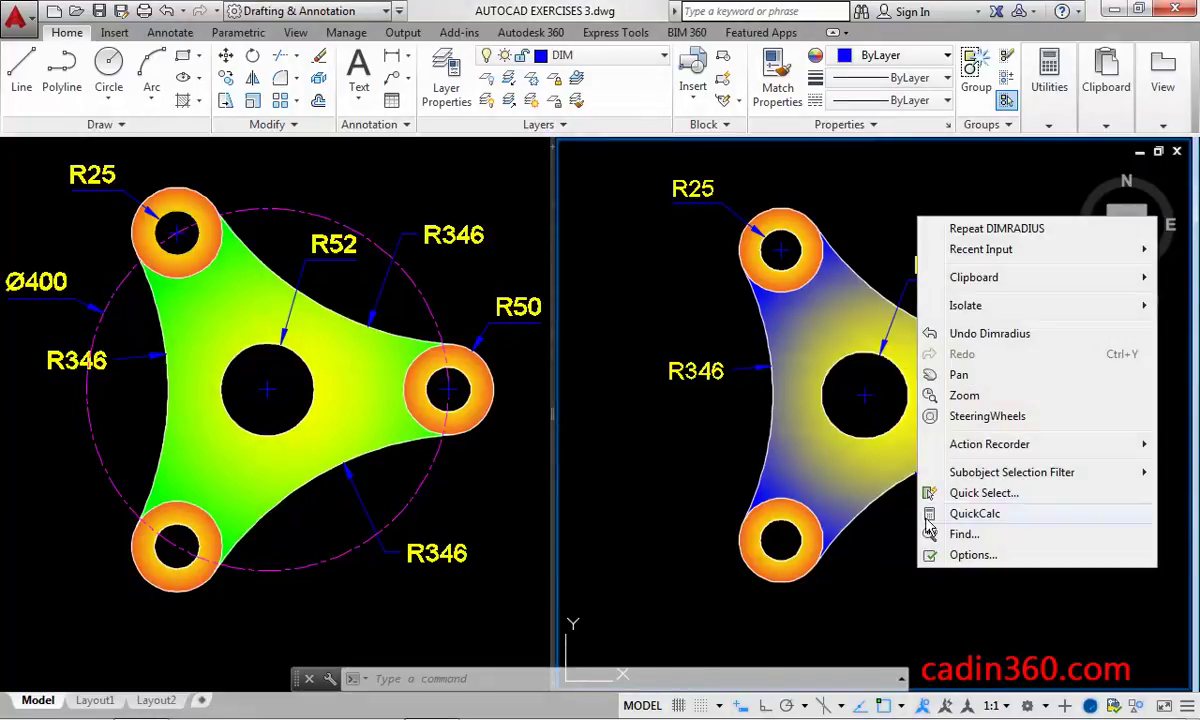
{"action": "left_click", "coordinate": [958, 374]}
{"action": "mouse_move", "coordinate": [940, 547]}
{"action": "left_mouse_down"}
{"action": "mouse_move", "coordinate": [863, 544]}
{"action": "mouse_move", "coordinate": [884, 546]}
{"action": "left_mouse_up"}
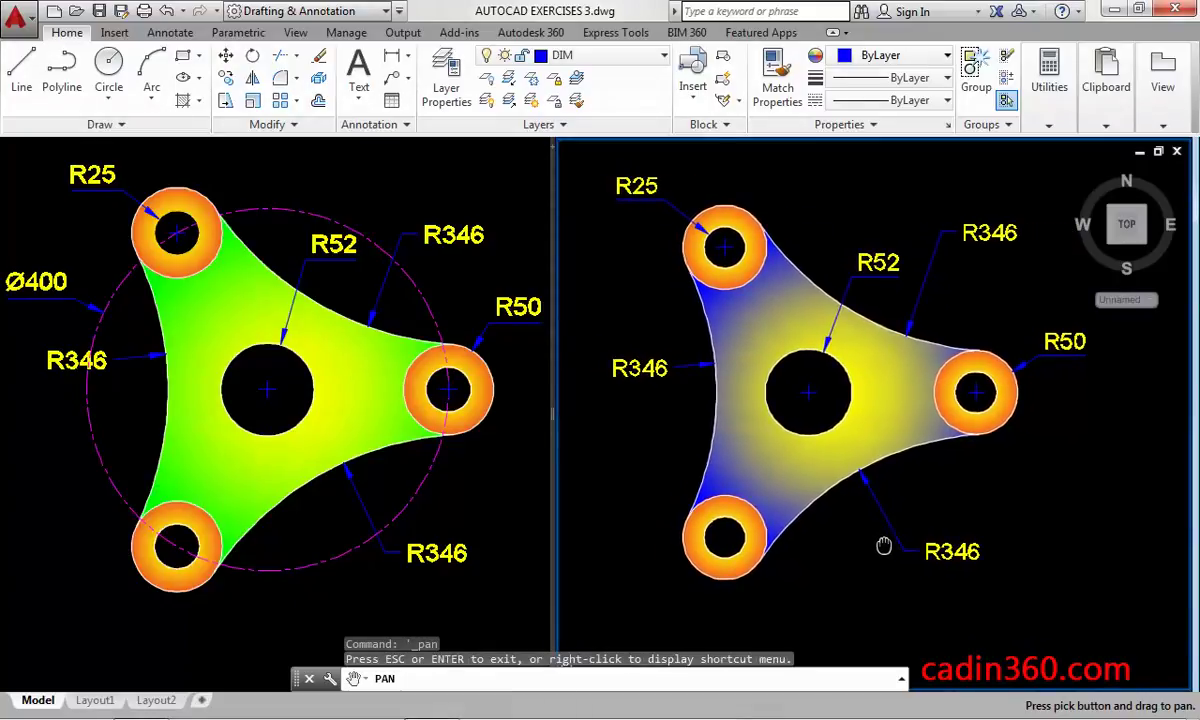
{"action": "right_click", "coordinate": [905, 540]}
{"action": "left_click", "coordinate": [930, 553]}
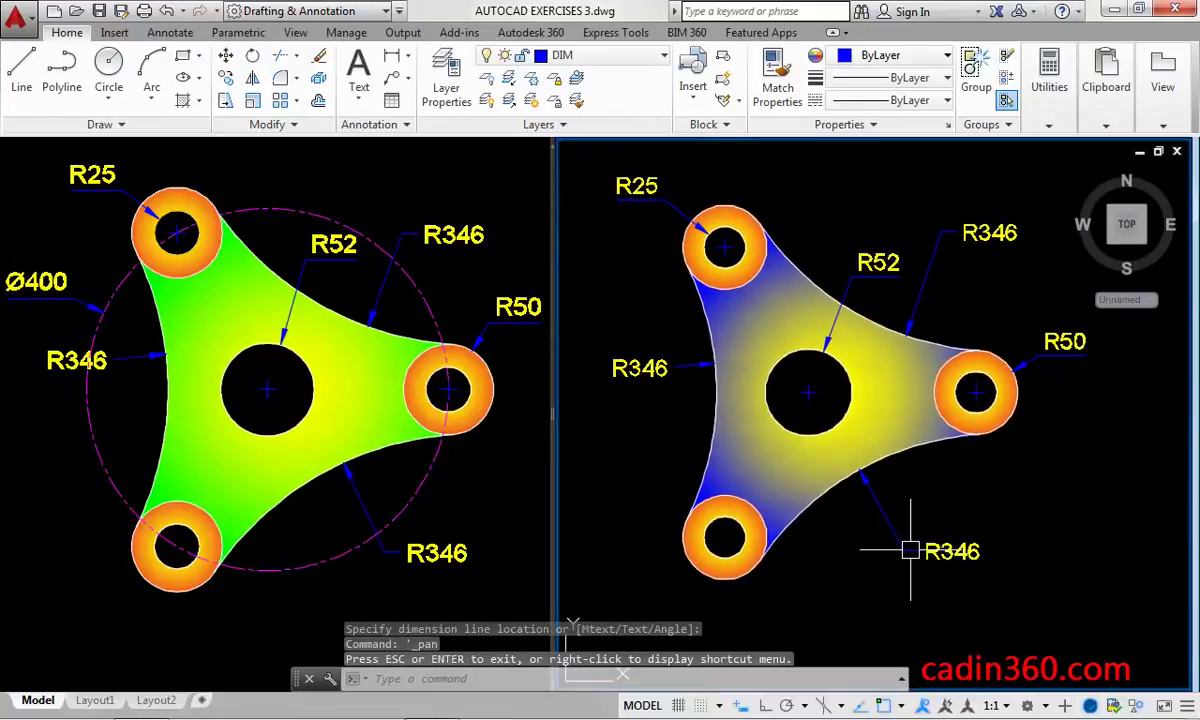
{"action": "right_click", "coordinate": [847, 570]}
{"action": "mouse_move", "coordinate": [913, 315]}
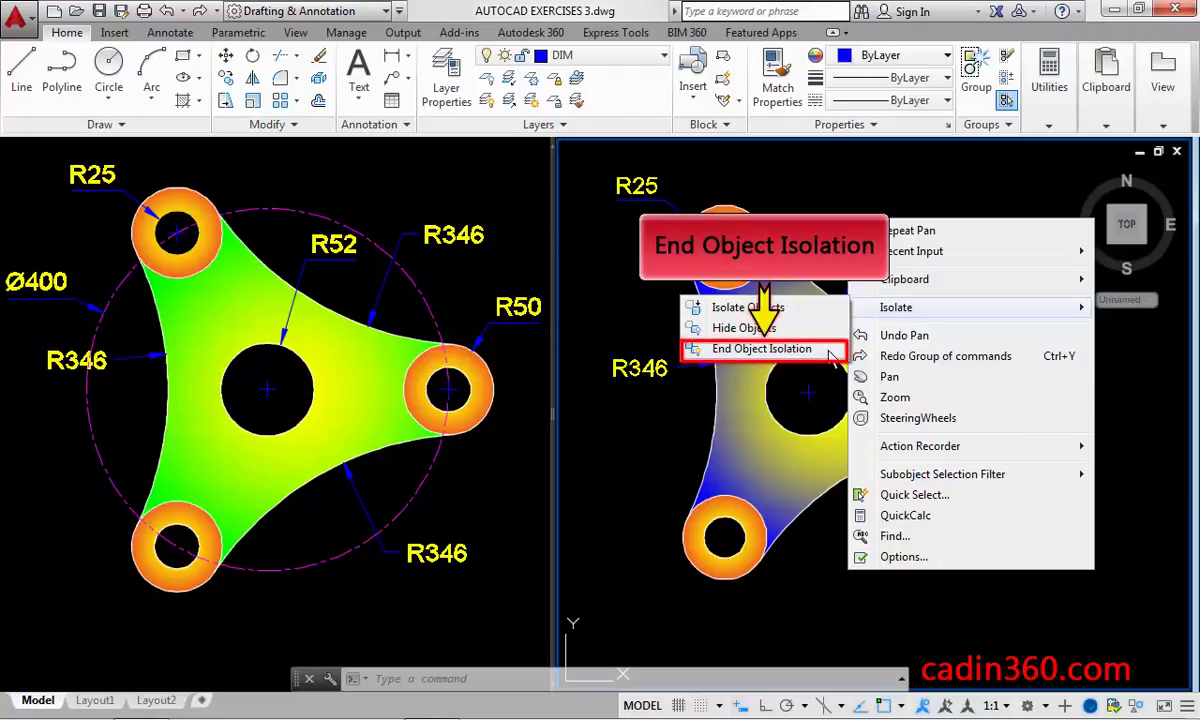
{"action": "left_click", "coordinate": [790, 349]}
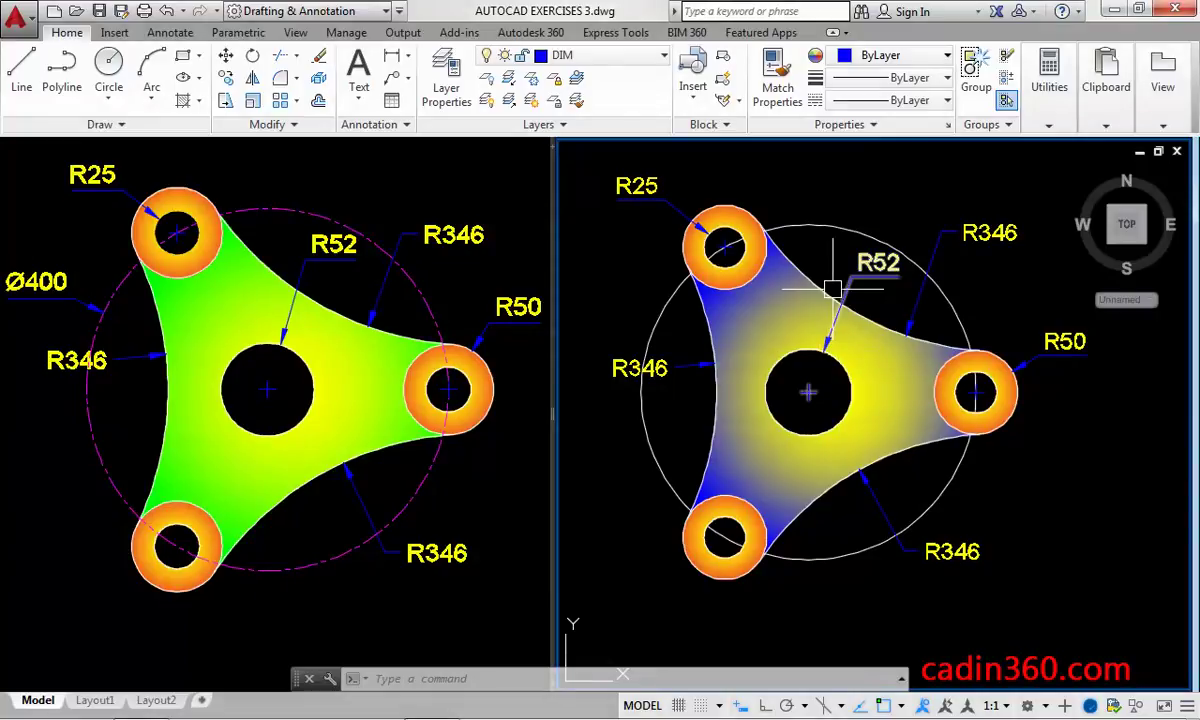
Step: Set the Ø400 circle's colour to Magenta and linetype to DASHDOTX2
{"action": "left_click", "coordinate": [833, 231]}
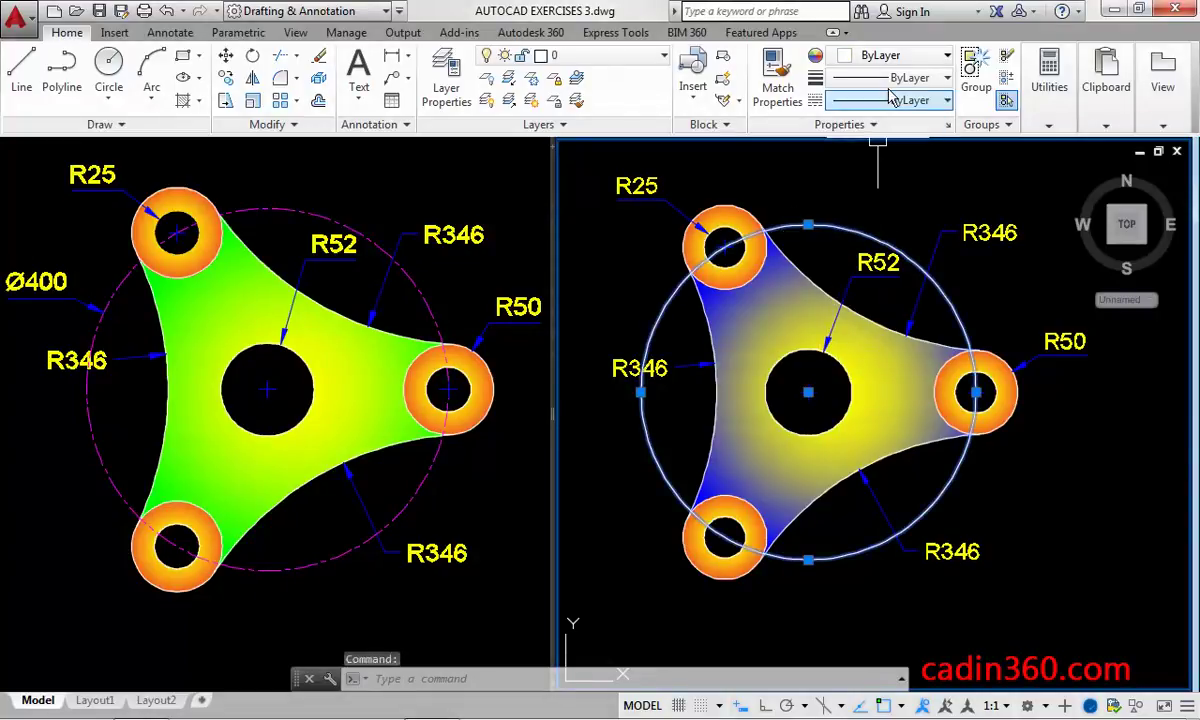
{"action": "left_click", "coordinate": [895, 56]}
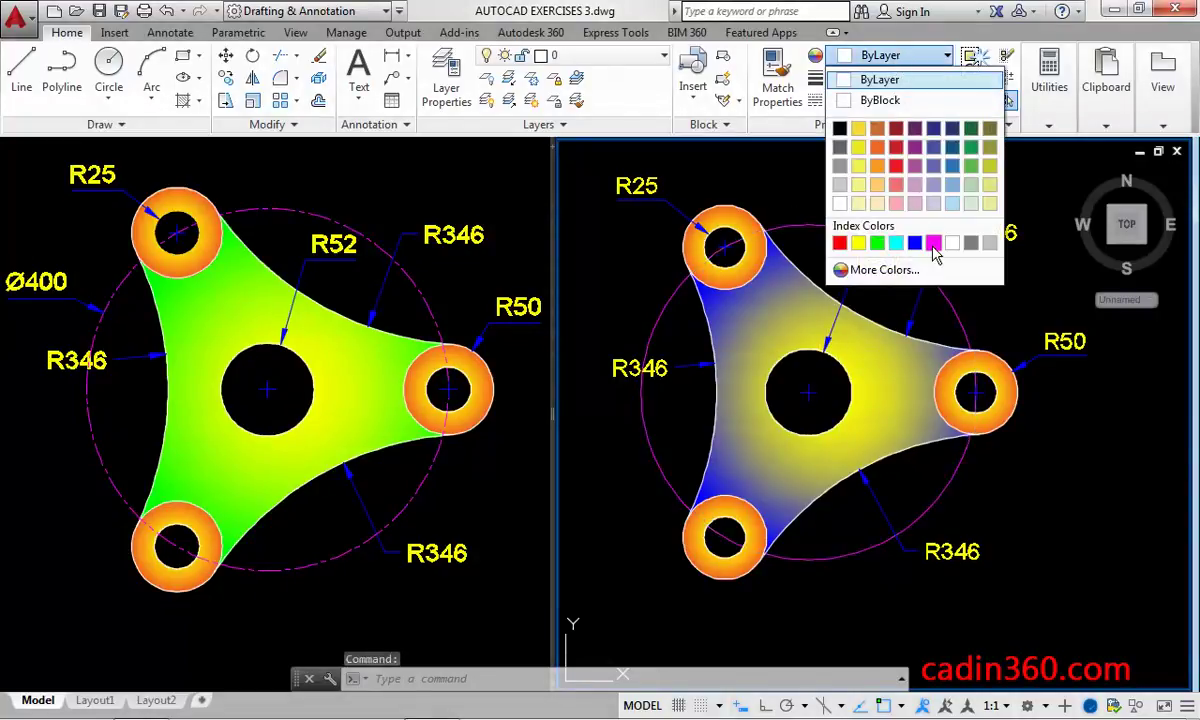
{"action": "left_click", "coordinate": [933, 242]}
{"action": "left_click", "coordinate": [898, 101]}
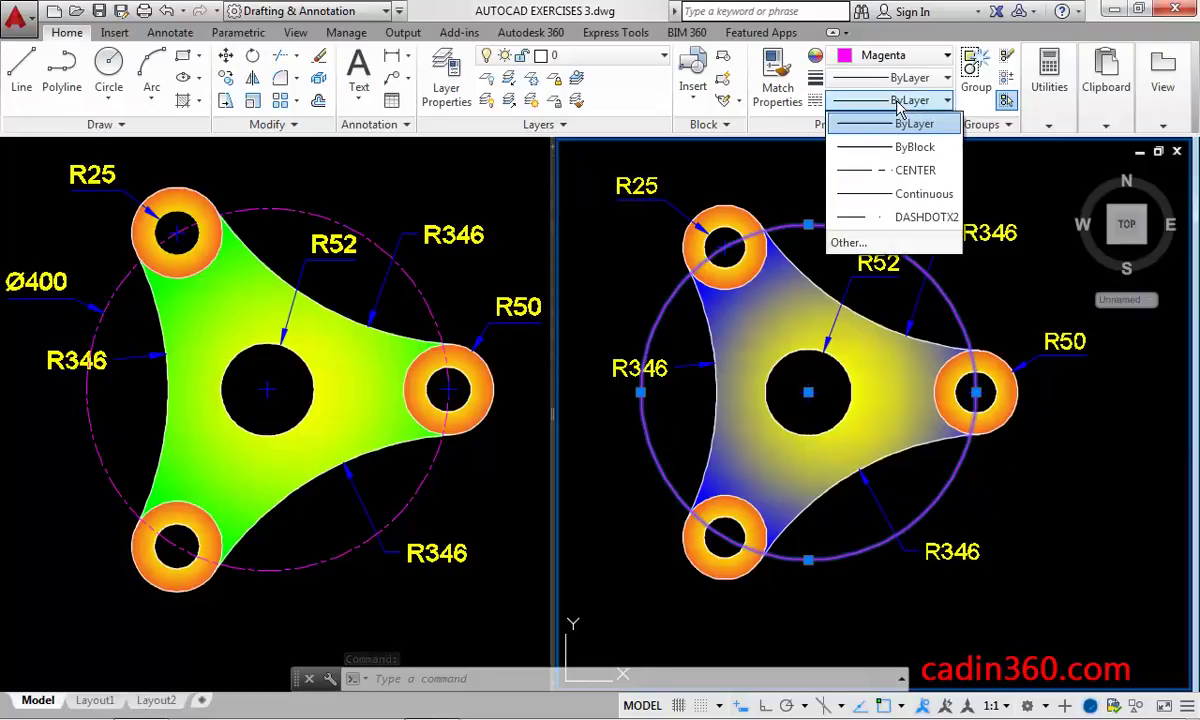
{"action": "left_click", "coordinate": [905, 217]}
{"action": "key", "text": "Escape"}
{"action": "key", "text": "Escape"}
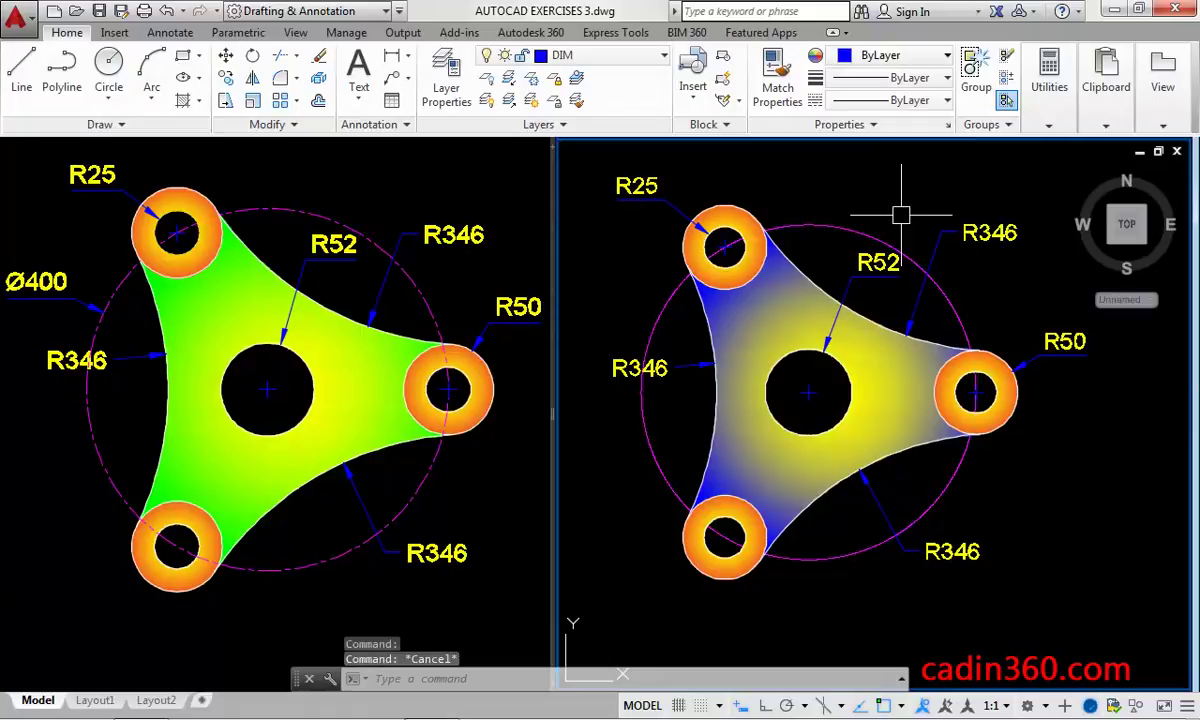
Step: Start DIMDIAMETER (DDI) and pick the magenta circle for a Ø400 dimension
{"action": "type", "text": "DDI"}
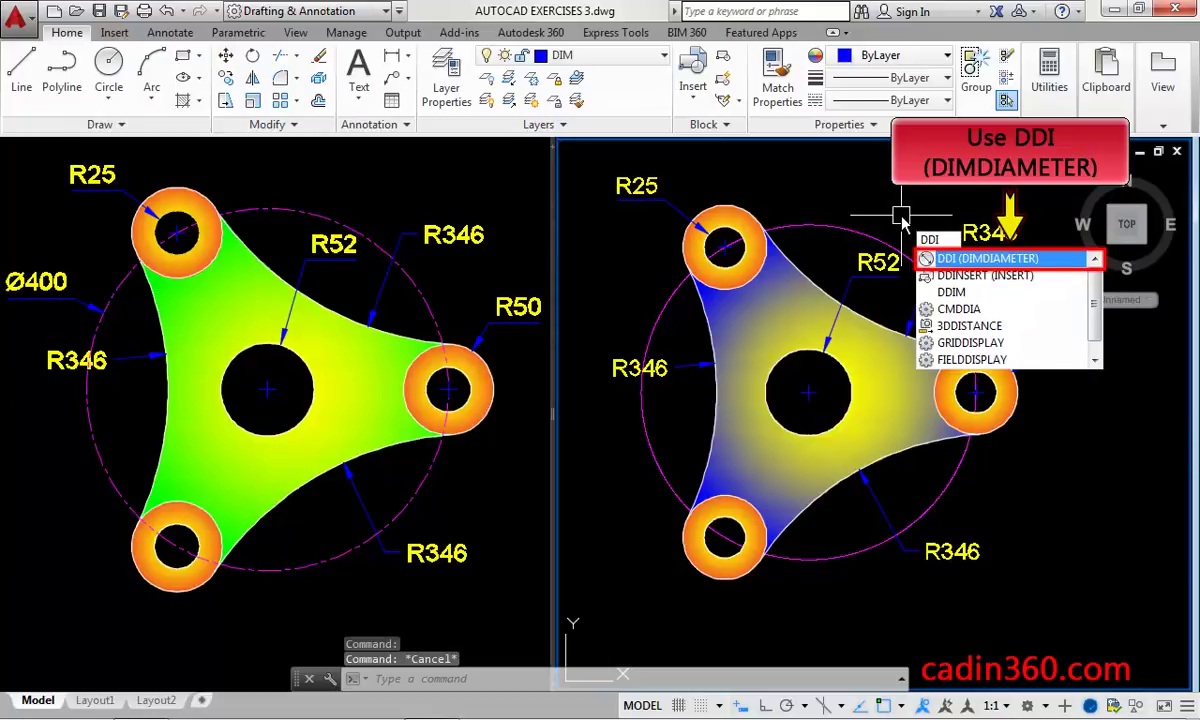
{"action": "key", "text": "Return"}
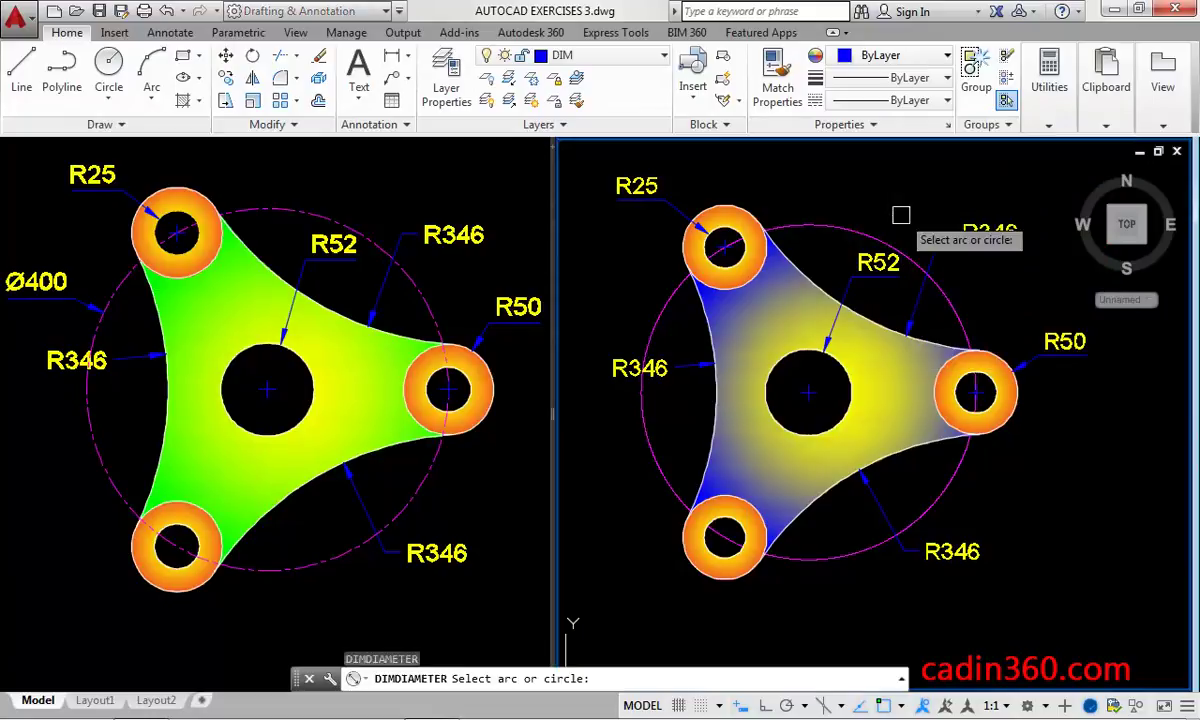
{"action": "left_click", "coordinate": [659, 315]}
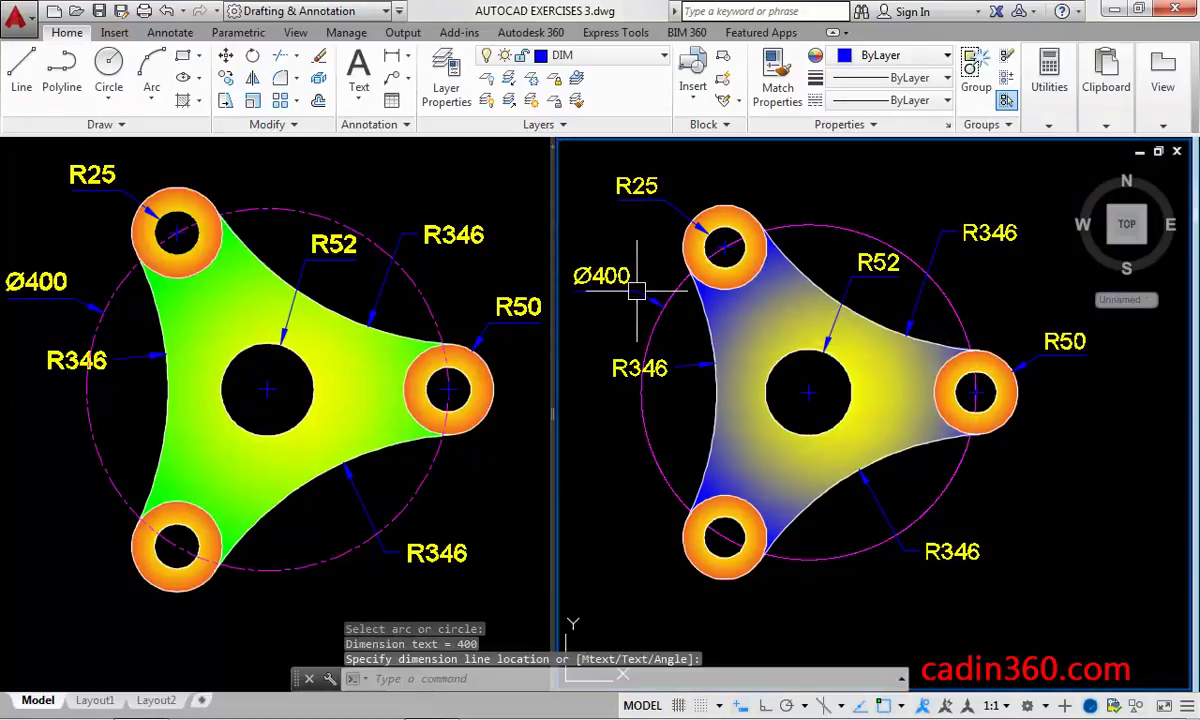